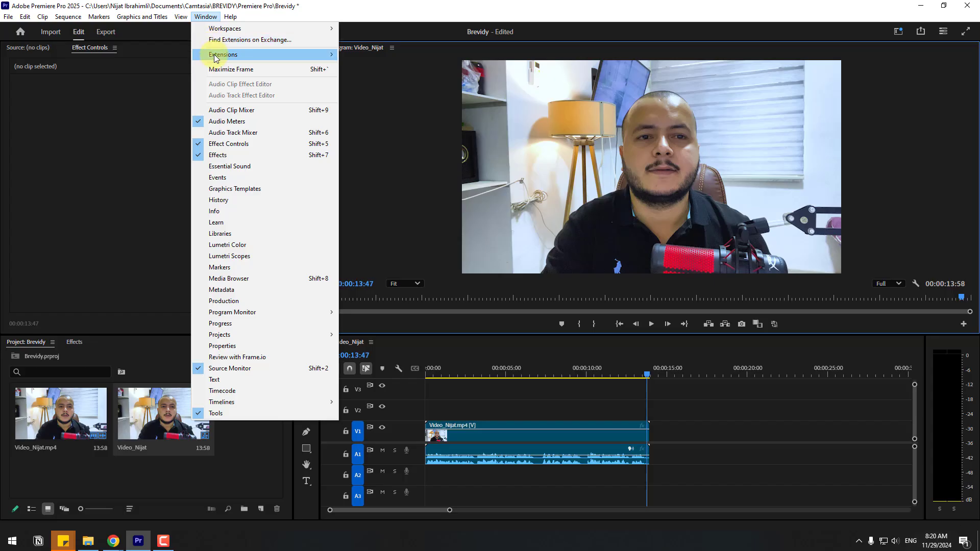
# Open the Brevidy extension panel and start creating new captions
pyautogui.moveTo(213, 54)
pyautogui.click(365, 55)
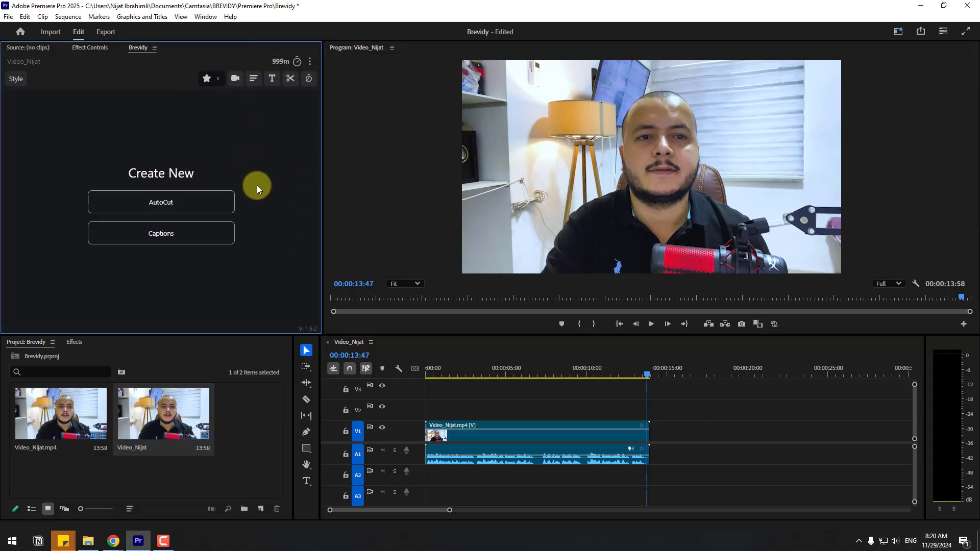
pyautogui.click(164, 241)
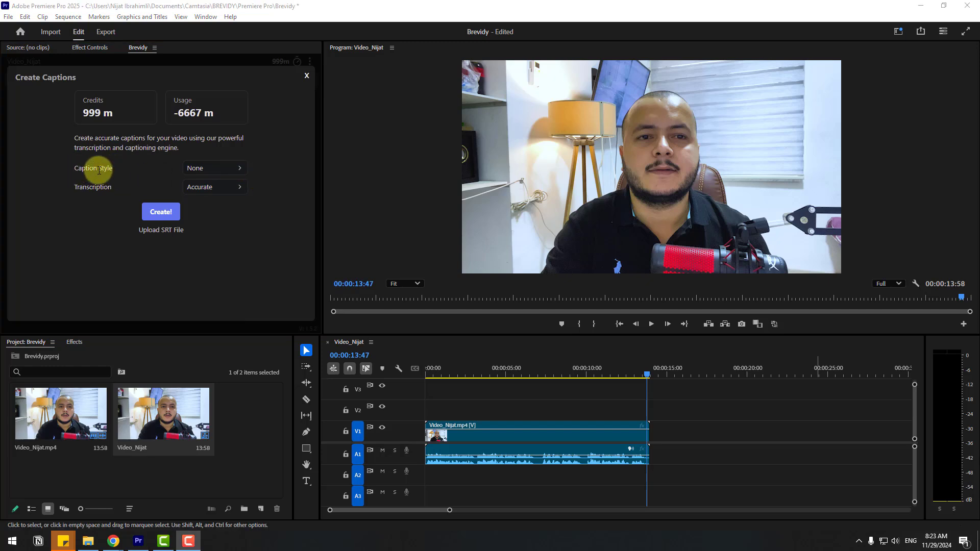
# Browse the trending caption styles and choose the MLG_AB caption style
pyautogui.click(239, 170)
pyautogui.click(238, 170)
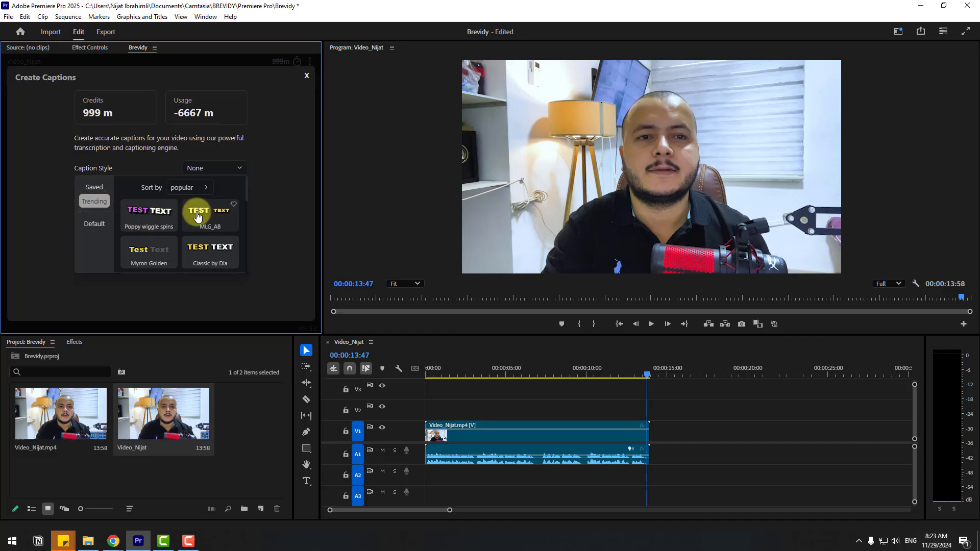
pyautogui.scroll(-1, 214, 225)
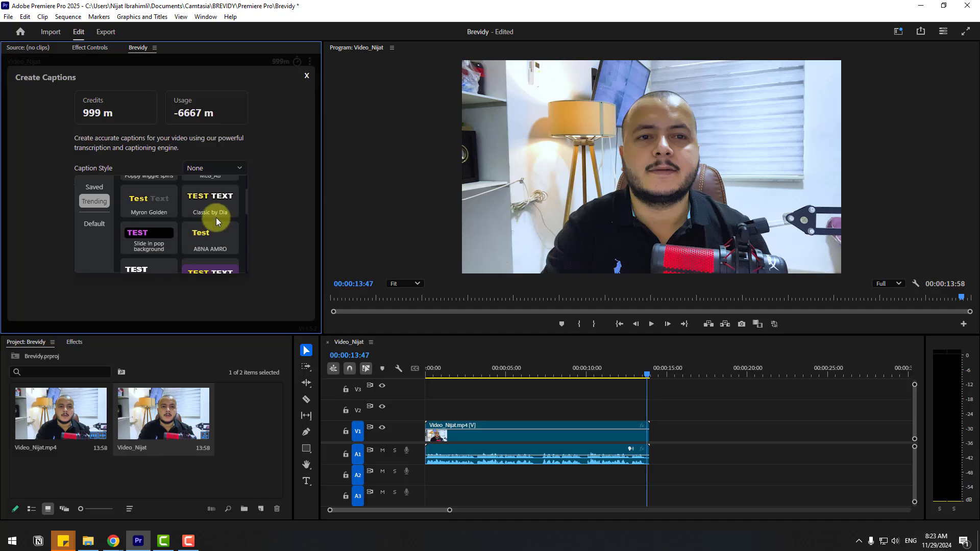
pyautogui.scroll(-1, 215, 222)
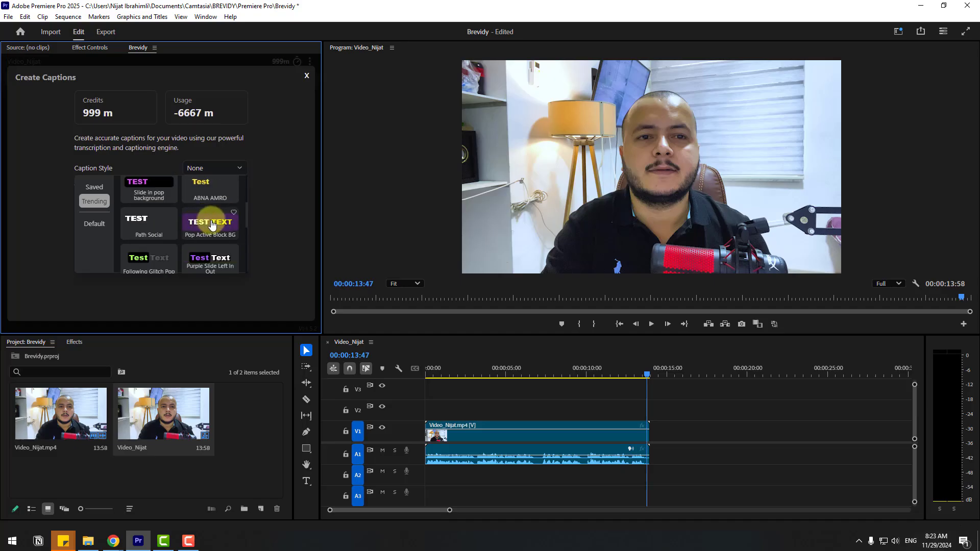
pyautogui.scroll(-1, 210, 224)
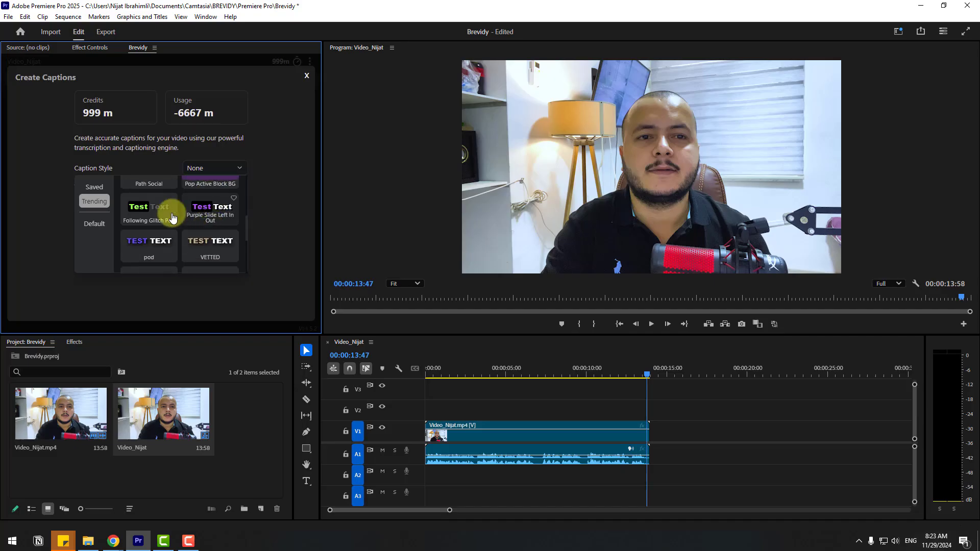
pyautogui.scroll(2, 168, 225)
pyautogui.click(205, 217)
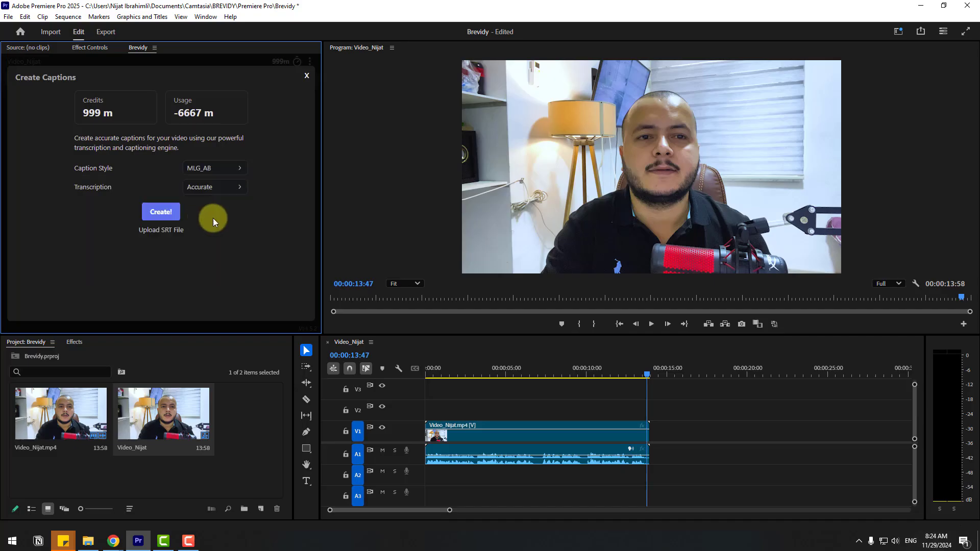
# Expand the transcription options and turn off Auto Detect Language, browsing the language list without changing it
pyautogui.click(234, 193)
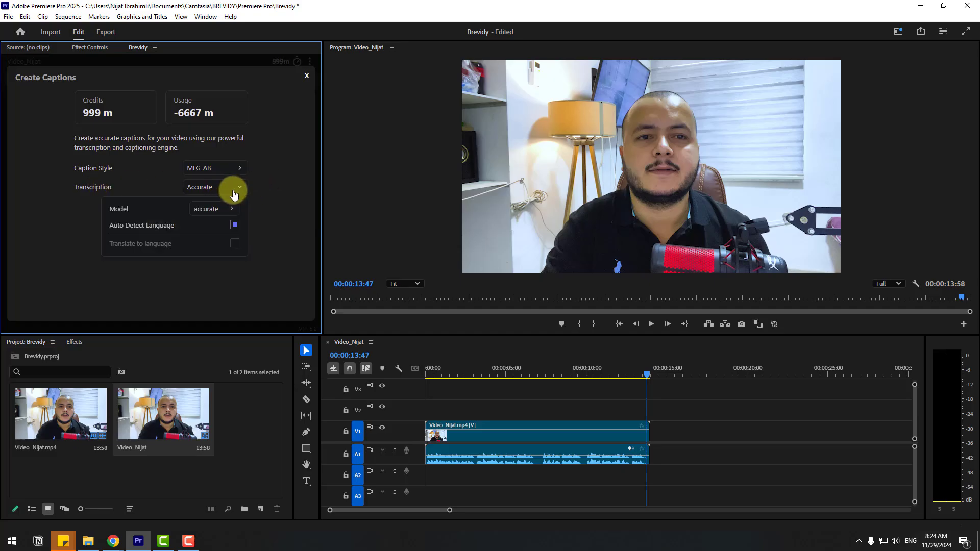
pyautogui.click(235, 226)
pyautogui.click(234, 225)
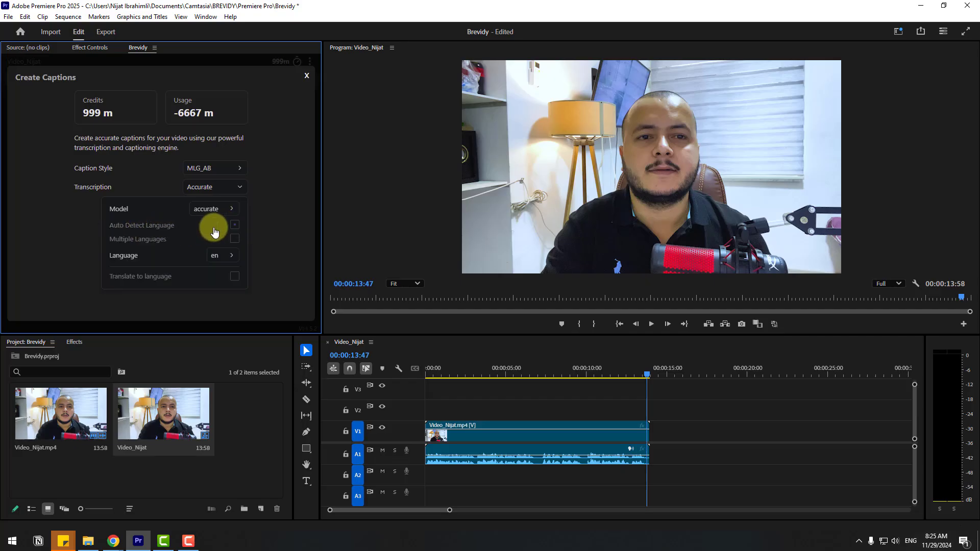
pyautogui.click(226, 255)
pyautogui.scroll(-10, 220, 290)
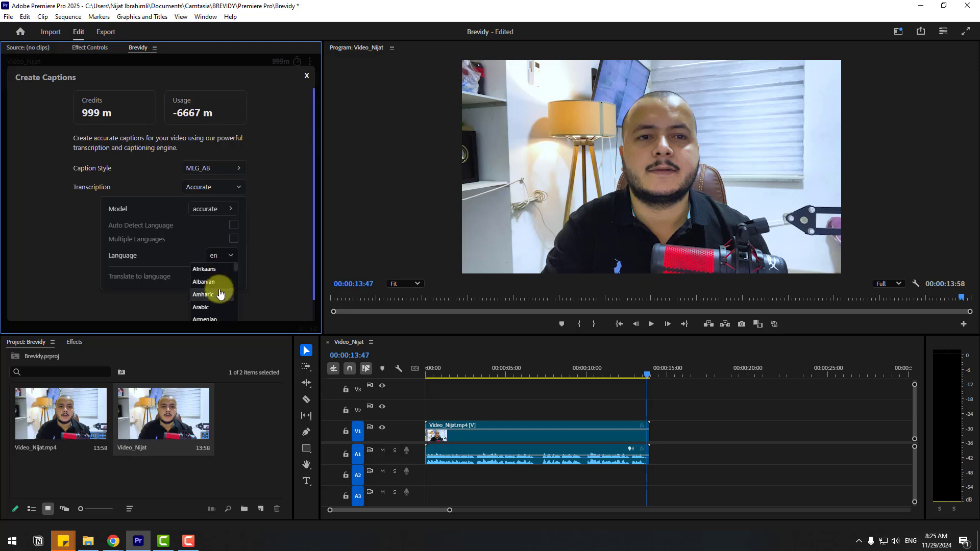
pyautogui.scroll(-2, 208, 289)
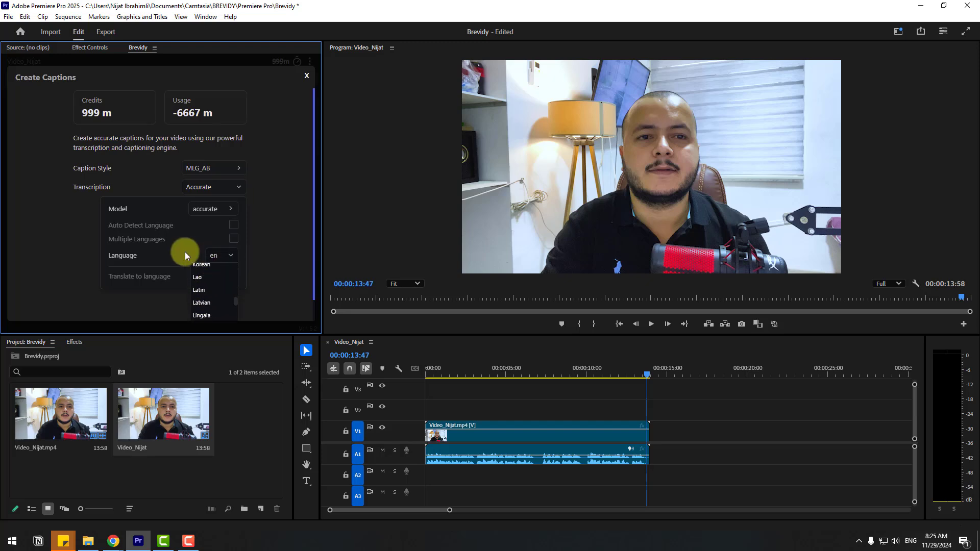
pyautogui.click(134, 241)
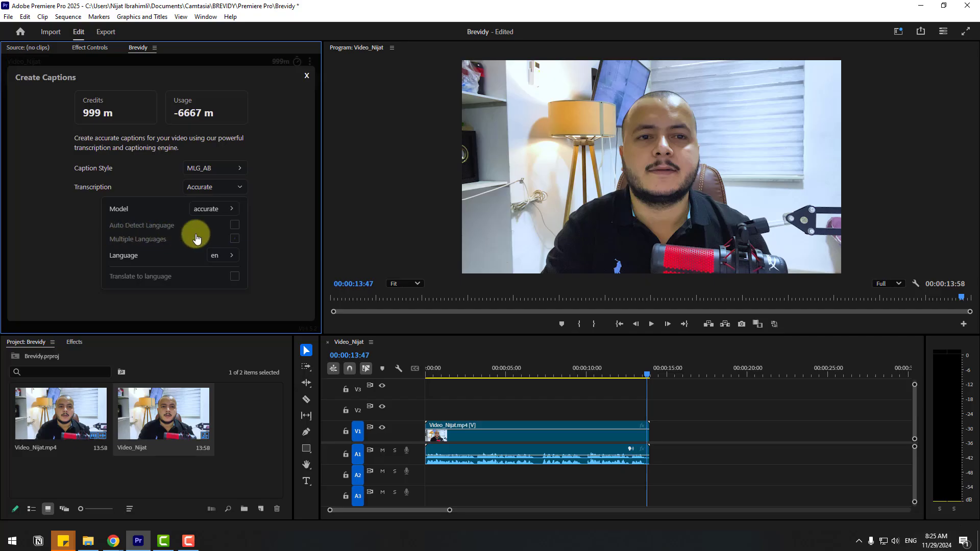
# Mark the video clip's range in the timeline and create the captions
pyautogui.click(692, 402)
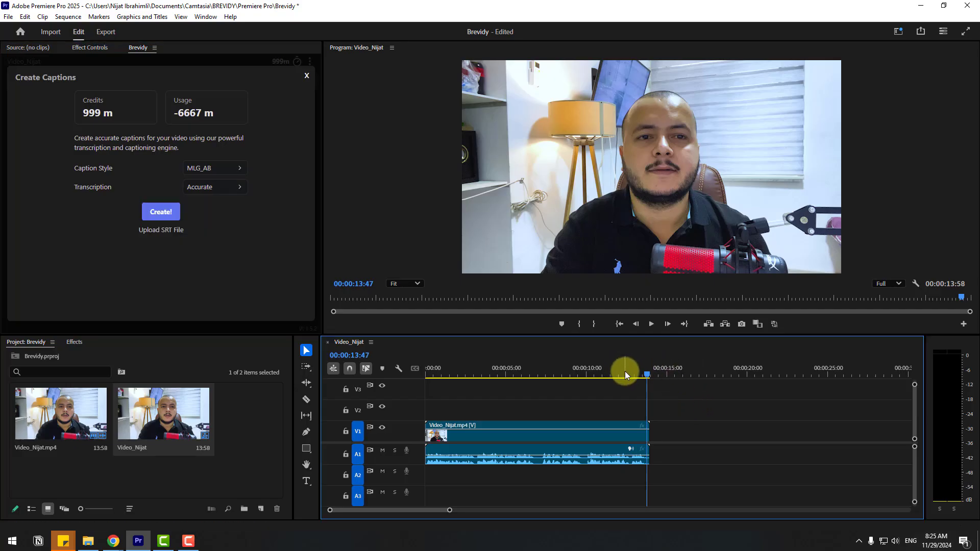
pyautogui.press('x')
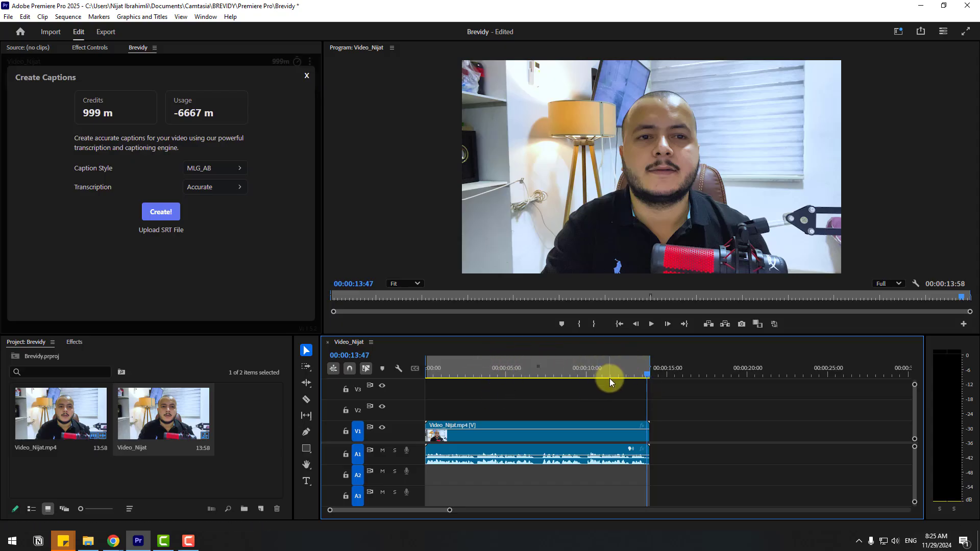
pyautogui.click(161, 211)
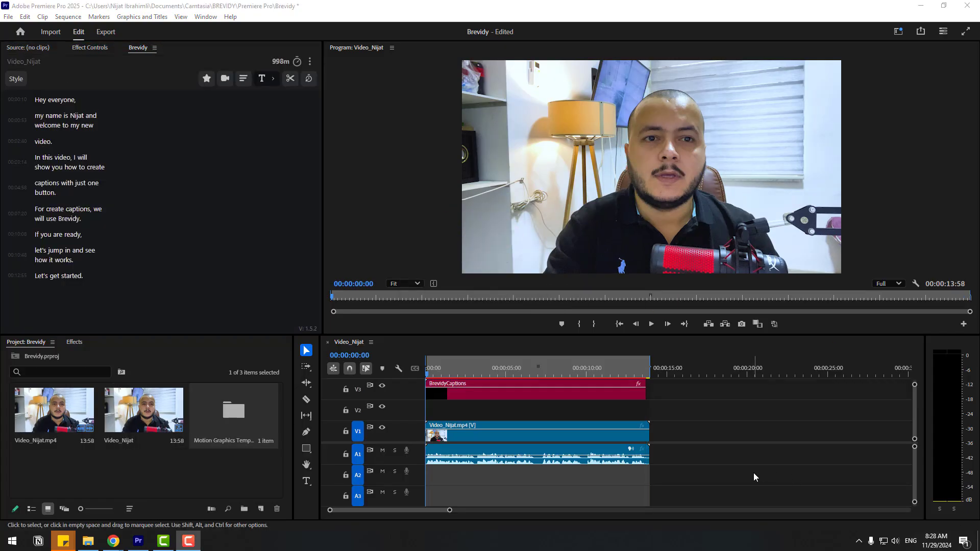
# Play the sequence and jump between caption lines in the transcript to review the generated captions
pyautogui.click(651, 324)
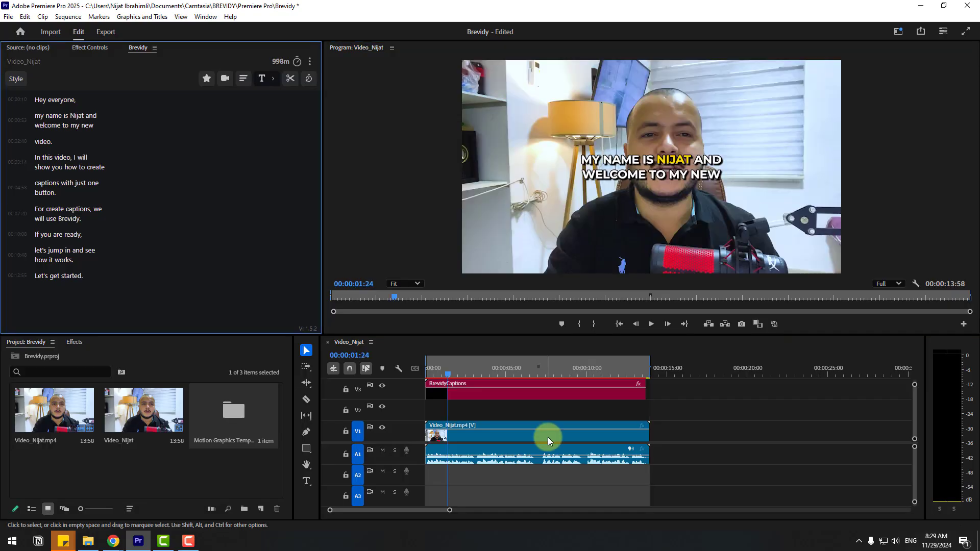
pyautogui.click(150, 120)
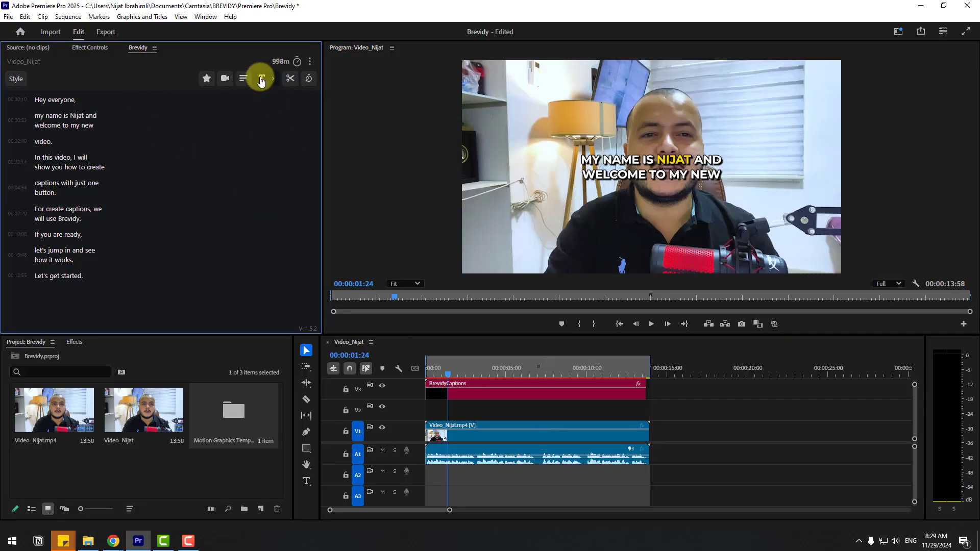
pyautogui.click(107, 115)
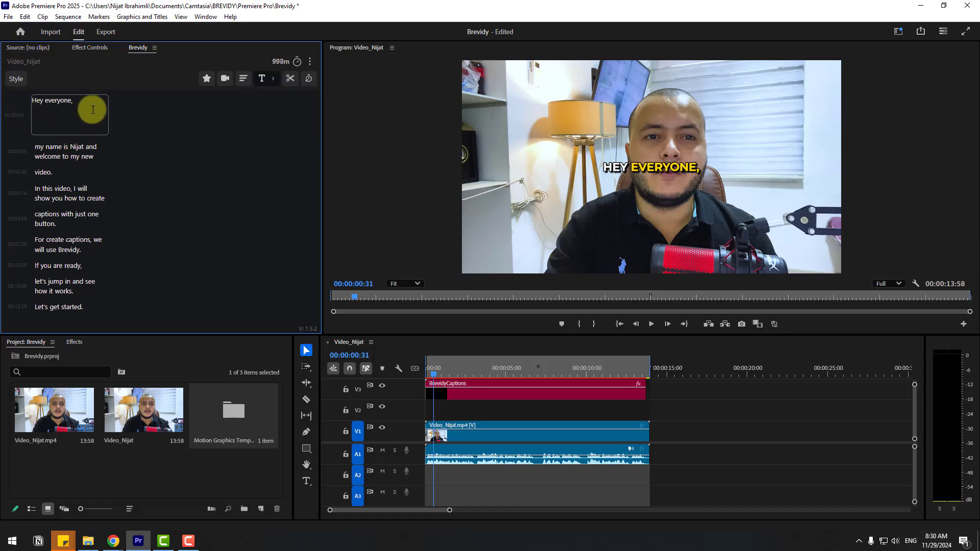
pyautogui.click(91, 154)
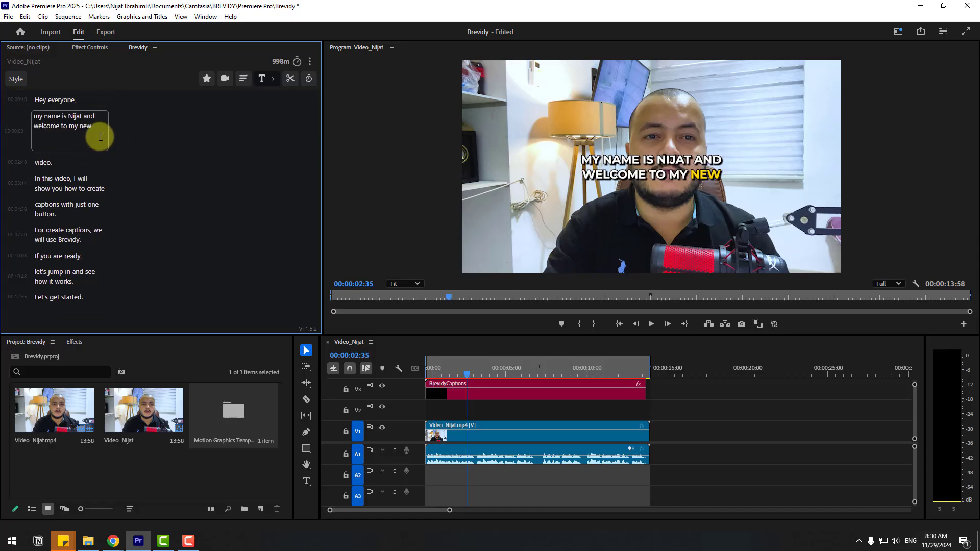
pyautogui.click(49, 162)
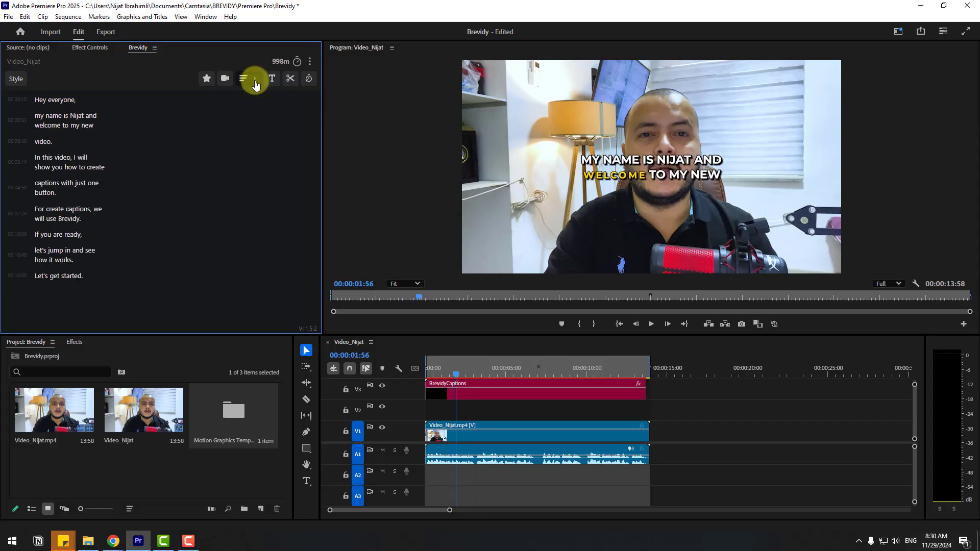
# Format the captions to 2 lines and 25 characters per caption
pyautogui.click(255, 81)
pyautogui.click(212, 109)
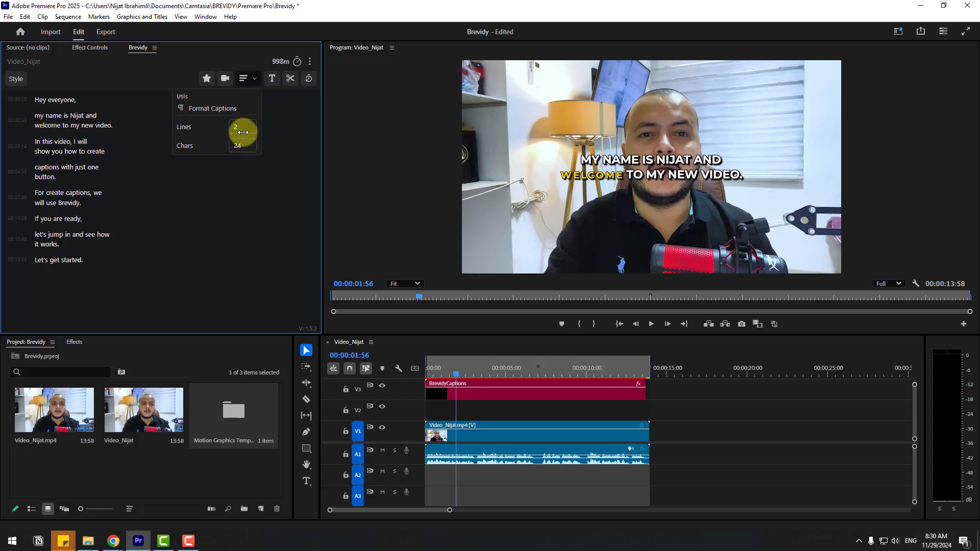
pyautogui.moveTo(245, 131); pyautogui.dragTo(213, 138)
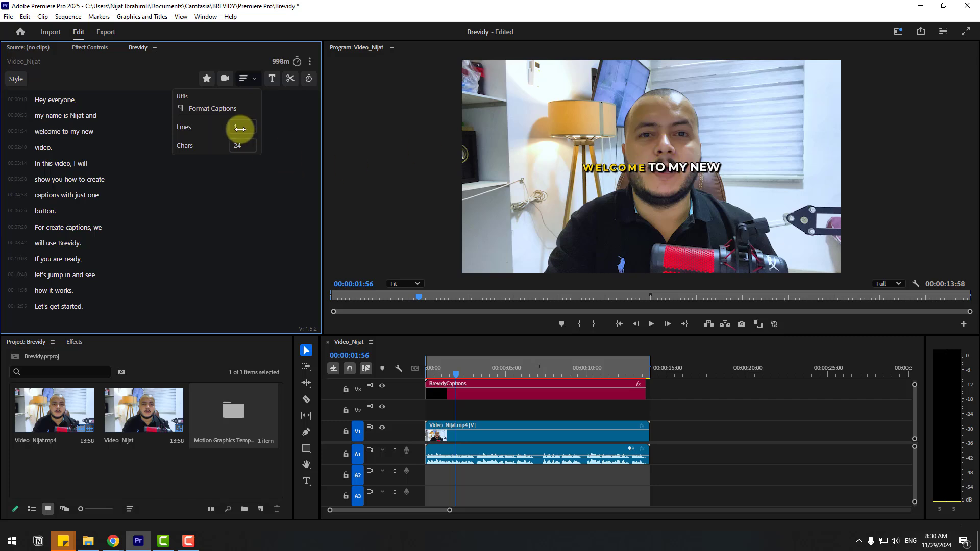
pyautogui.moveTo(236, 127); pyautogui.dragTo(259, 127)
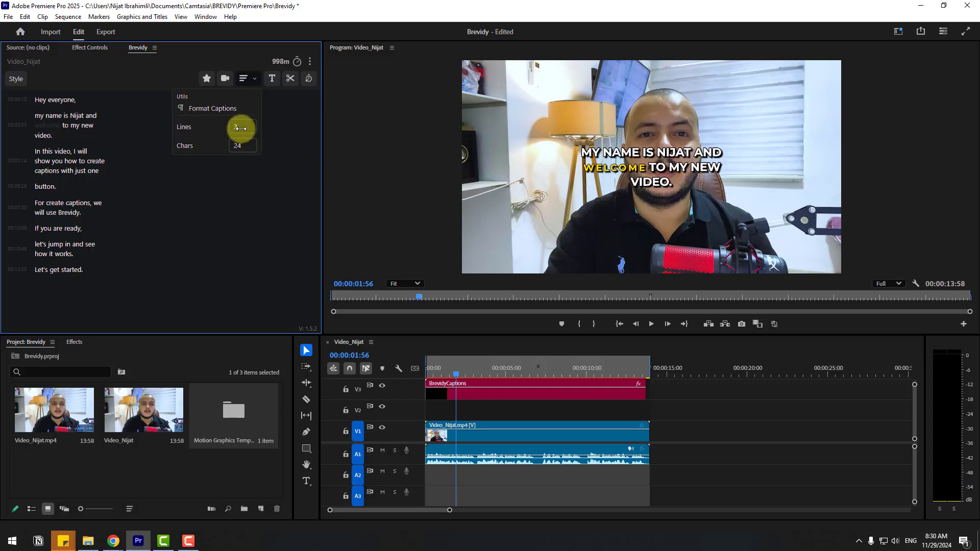
pyautogui.write('2')
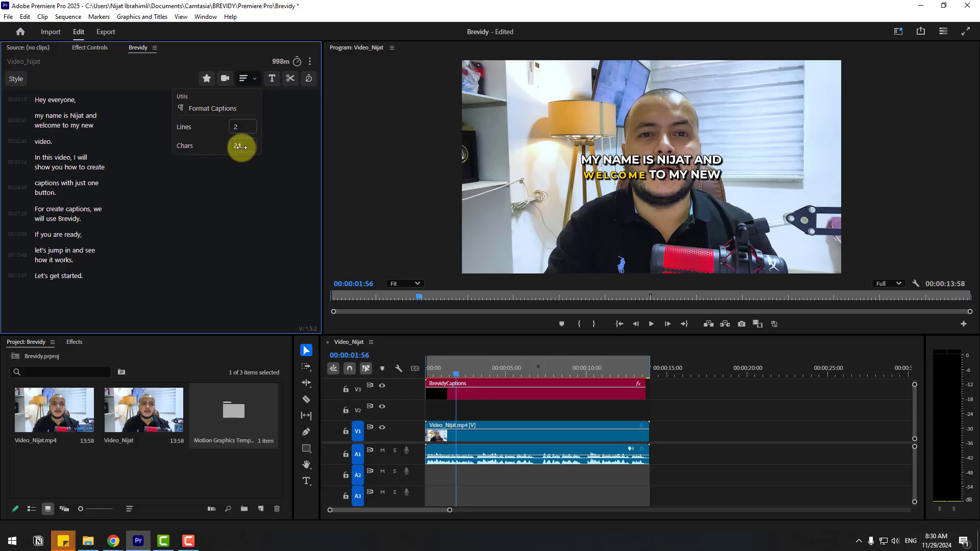
pyautogui.moveTo(240, 146); pyautogui.dragTo(136, 157)
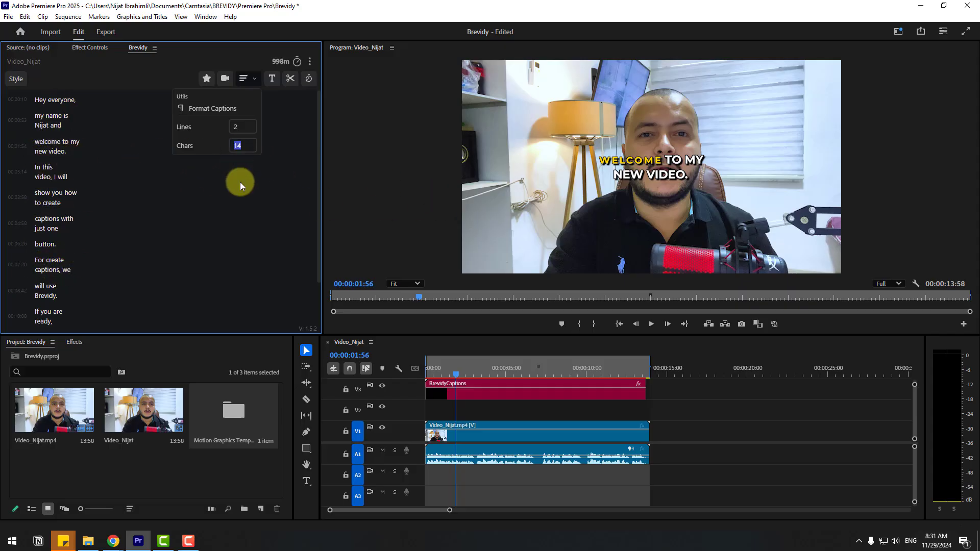
pyautogui.write('25')
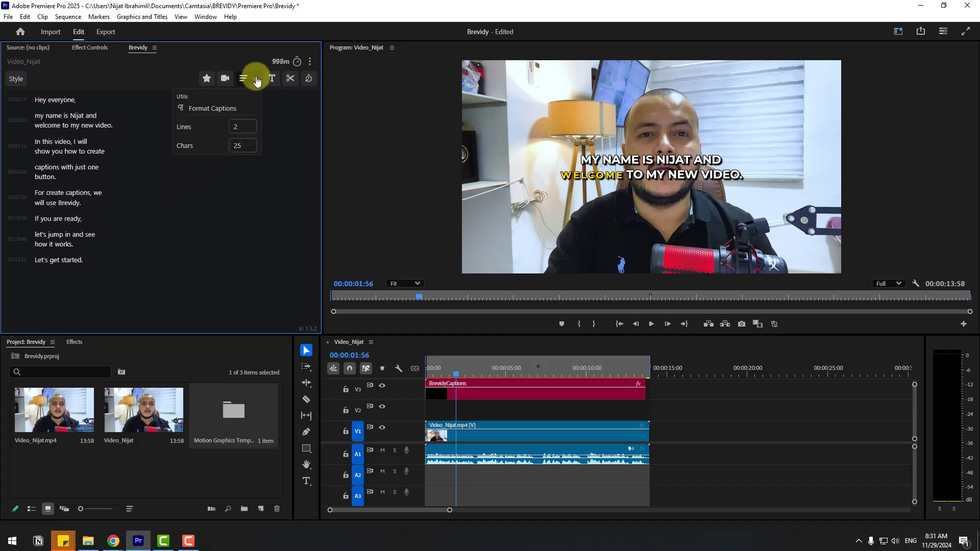
# Generate AI suggested clips and open the suggested clip beside the "For create captions" line
pyautogui.click(225, 80)
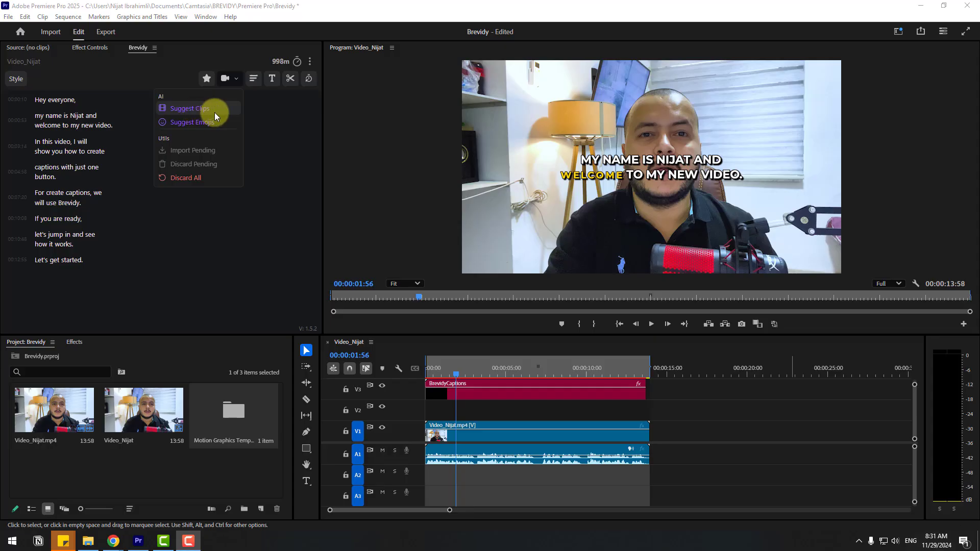
pyautogui.click(198, 108)
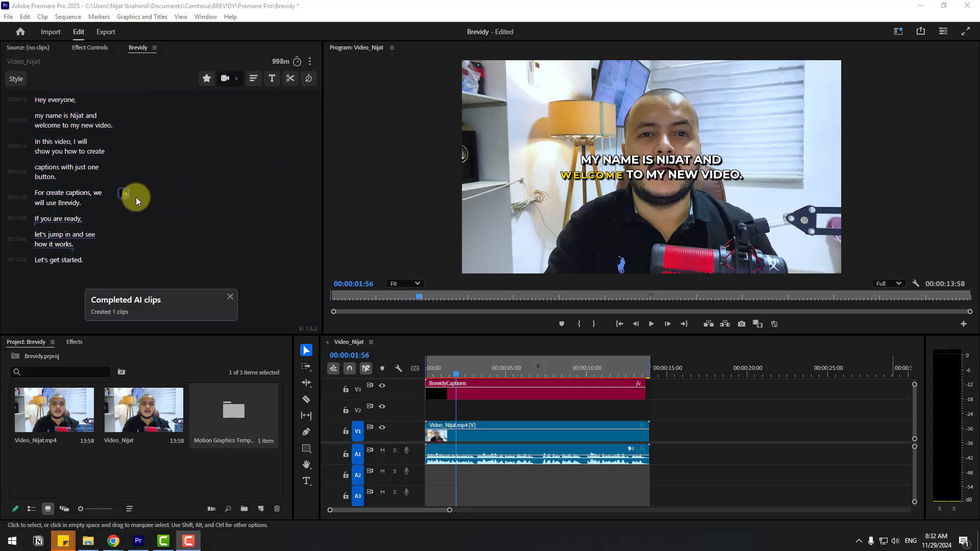
pyautogui.moveTo(123, 202)
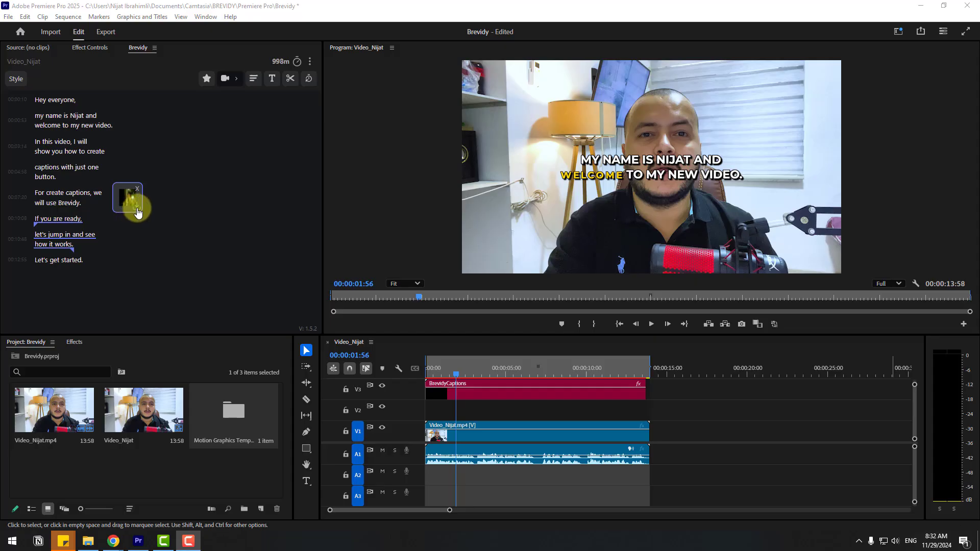
pyautogui.click(138, 211)
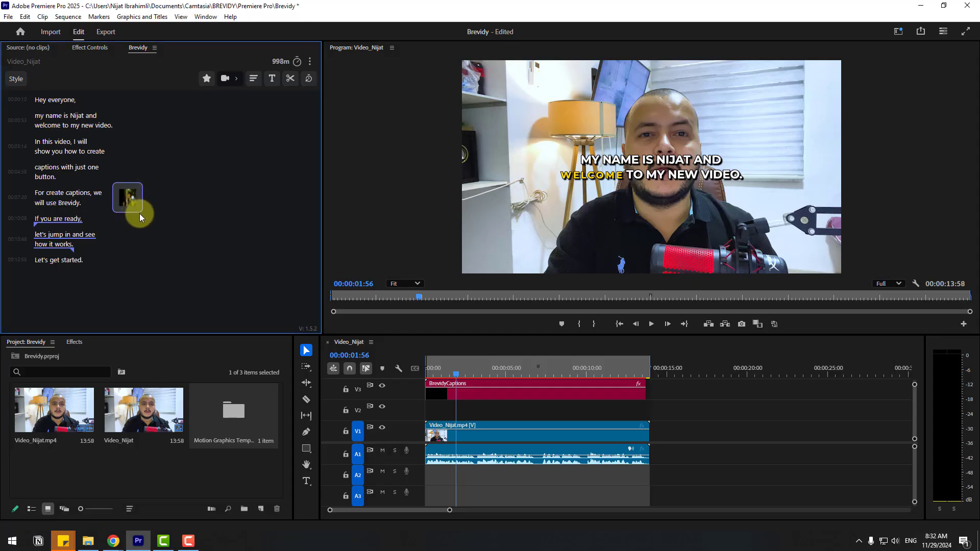
pyautogui.click(118, 199)
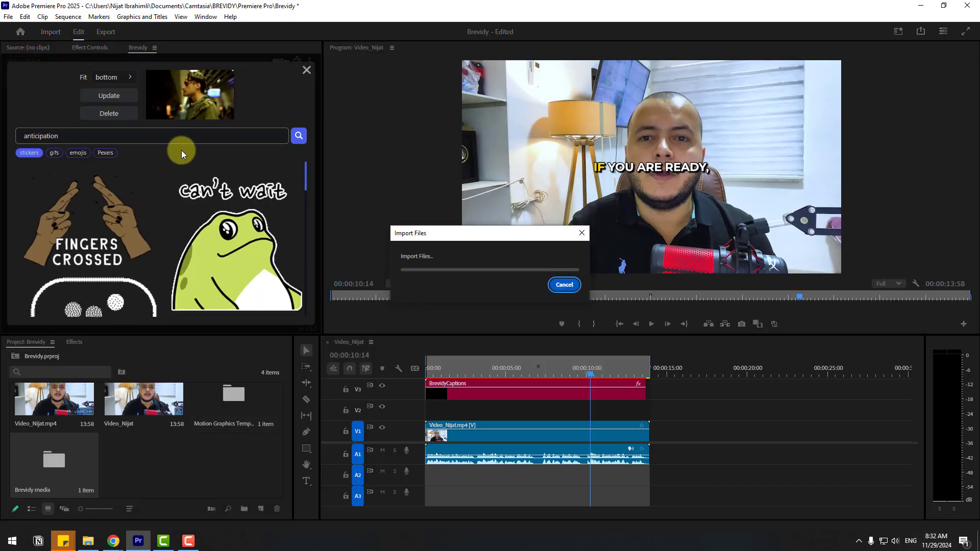
# Browse the anticipation search results across the stickers, gifs, emojis and Pexels categories
pyautogui.moveTo(74, 135); pyautogui.dragTo(22, 136)
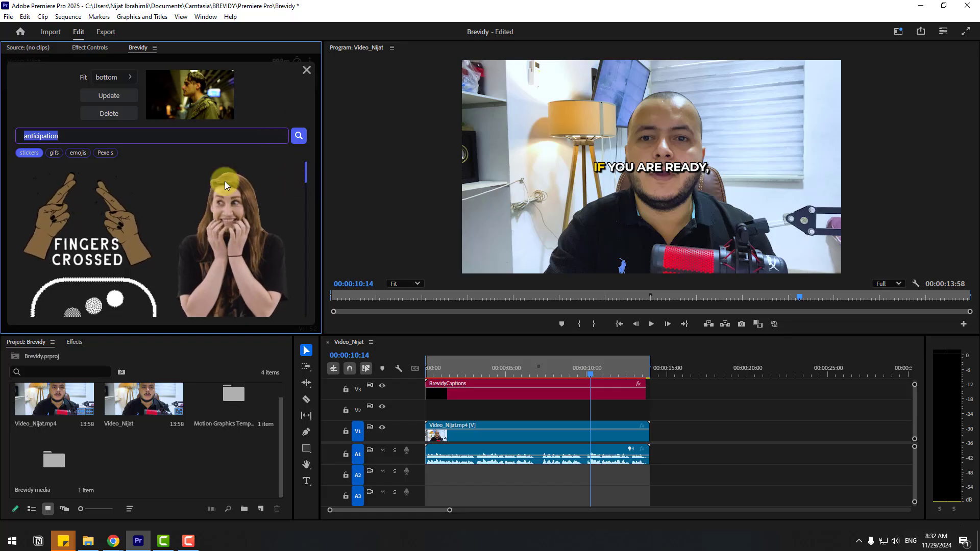
pyautogui.click(52, 153)
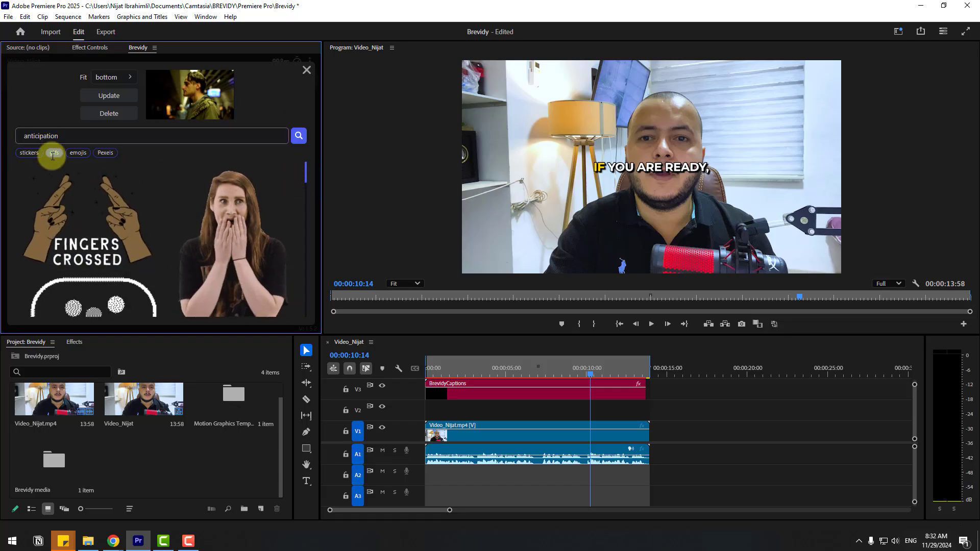
pyautogui.click(80, 159)
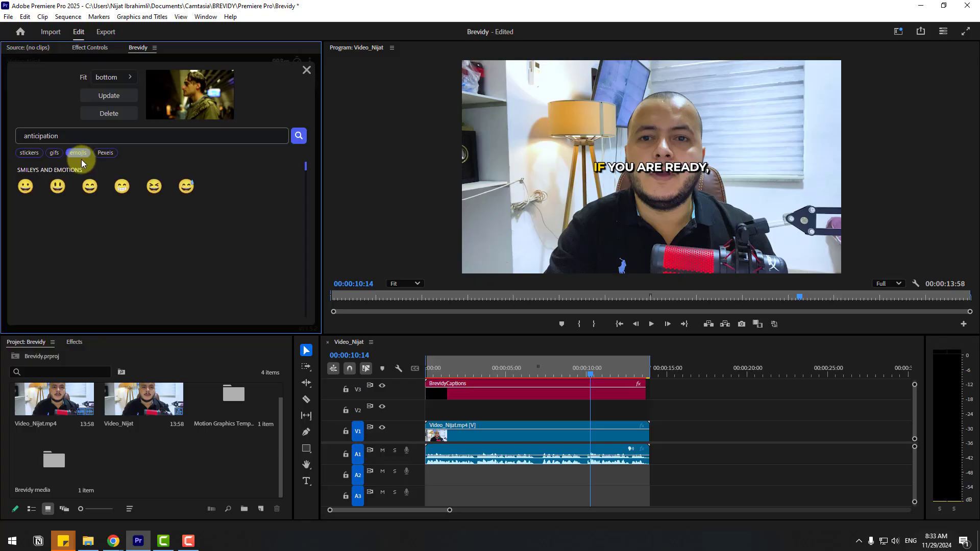
pyautogui.click(106, 154)
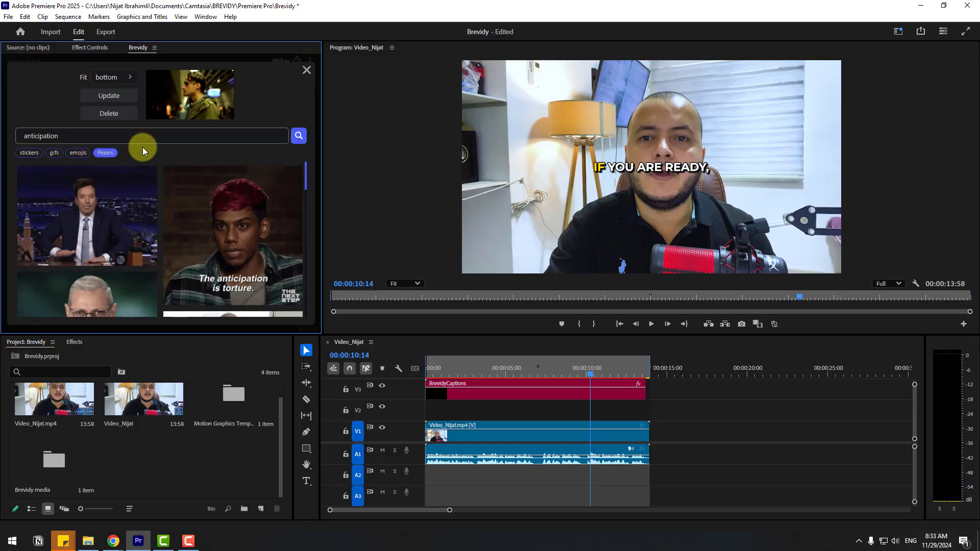
# Browse the anticipation stickers and insert the "Can't Wait" sticker into the sequence
pyautogui.moveTo(131, 166)
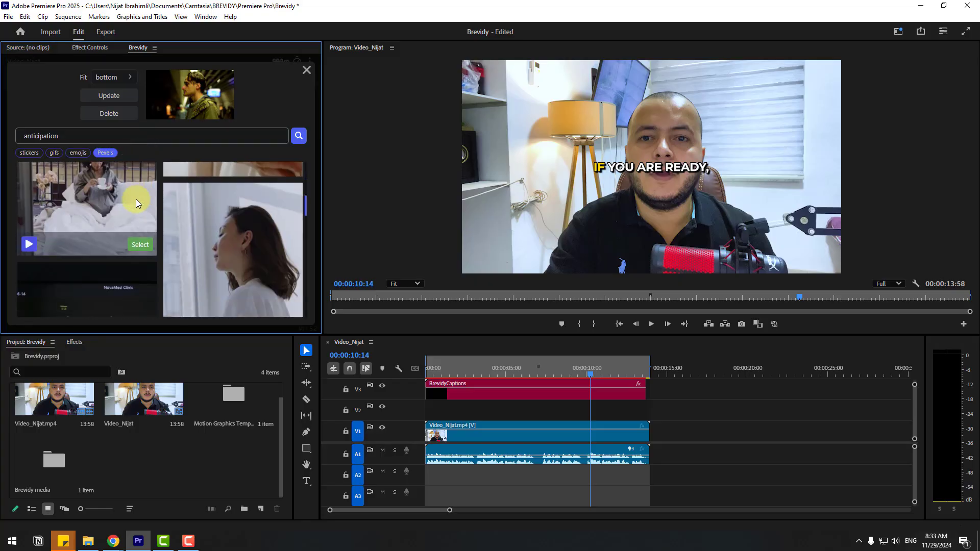
pyautogui.click(29, 152)
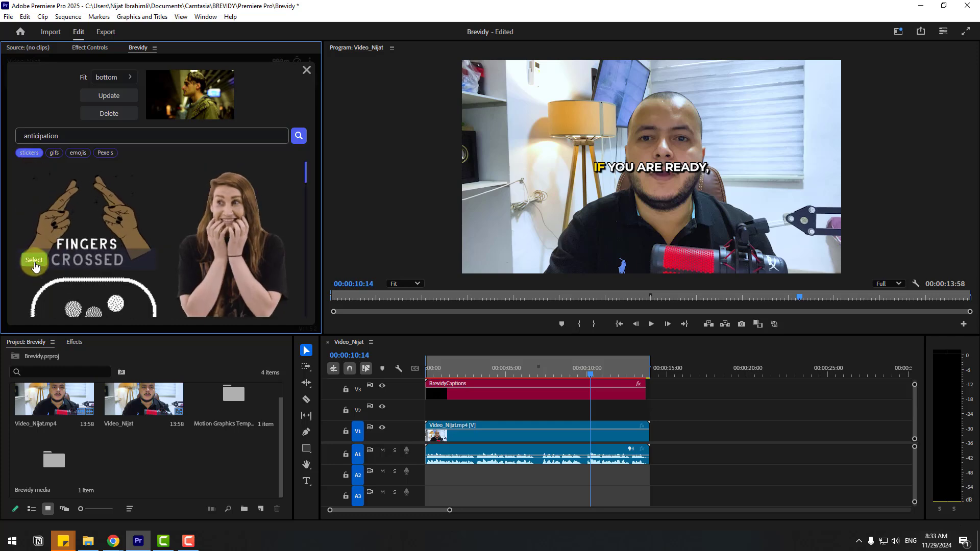
pyautogui.scroll(-2, 115, 250)
pyautogui.scroll(3, 190, 220)
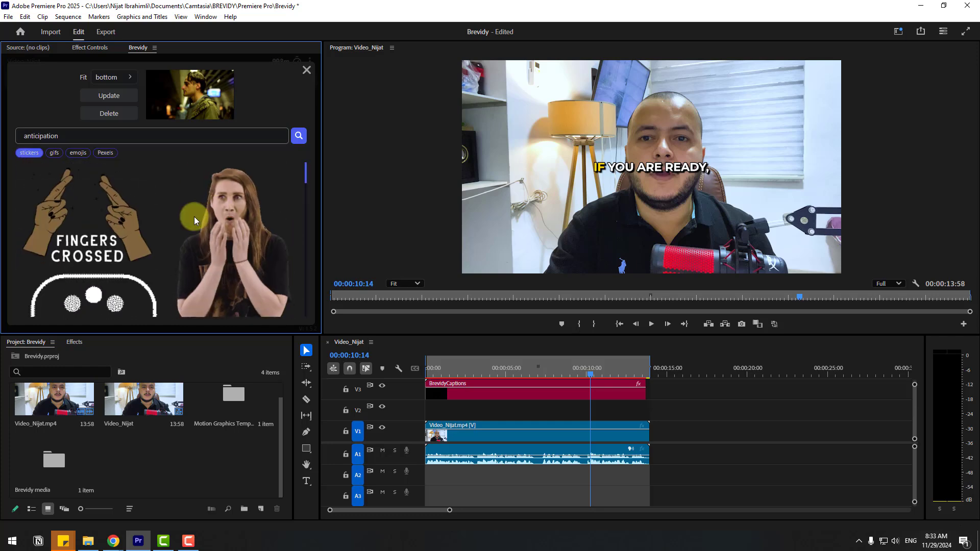
pyautogui.scroll(-6, 191, 219)
pyautogui.scroll(-1, 84, 266)
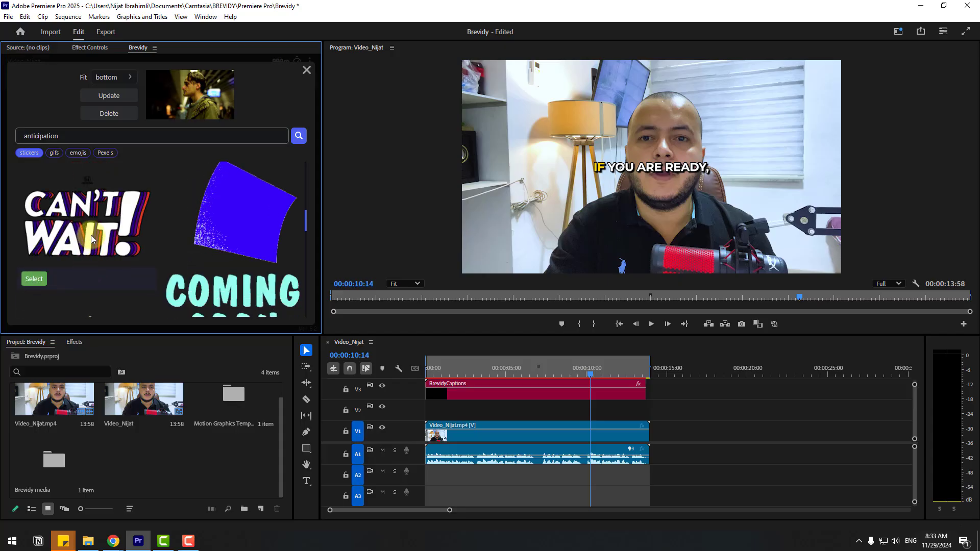
pyautogui.click(32, 281)
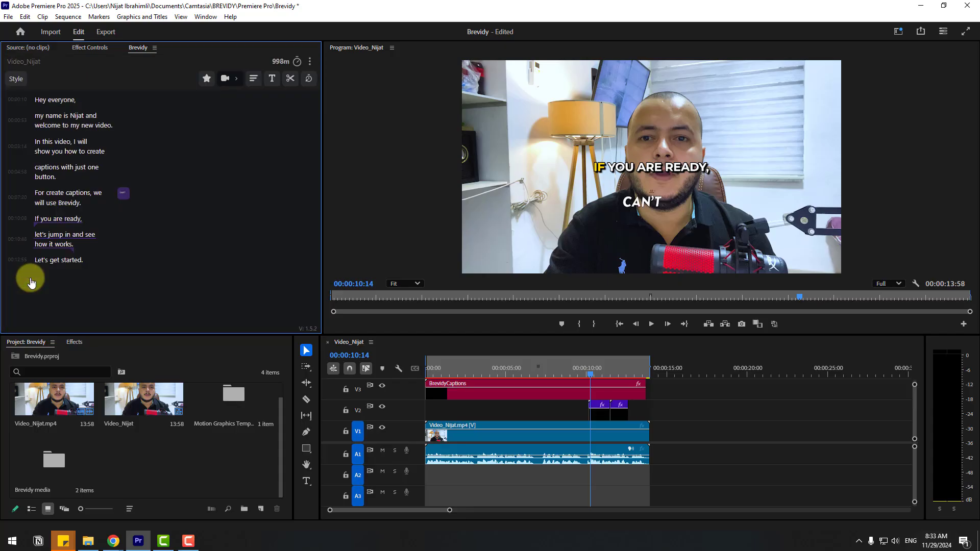
# Select the first "Can't Wait" sticker clip and set its vertical position to 1865
pyautogui.click(602, 405)
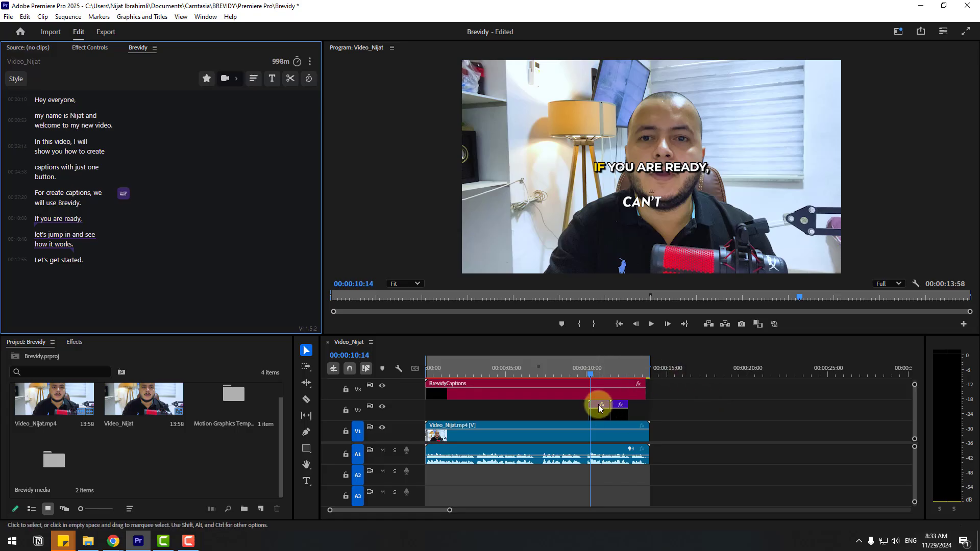
pyautogui.click(648, 324)
pyautogui.click(608, 369)
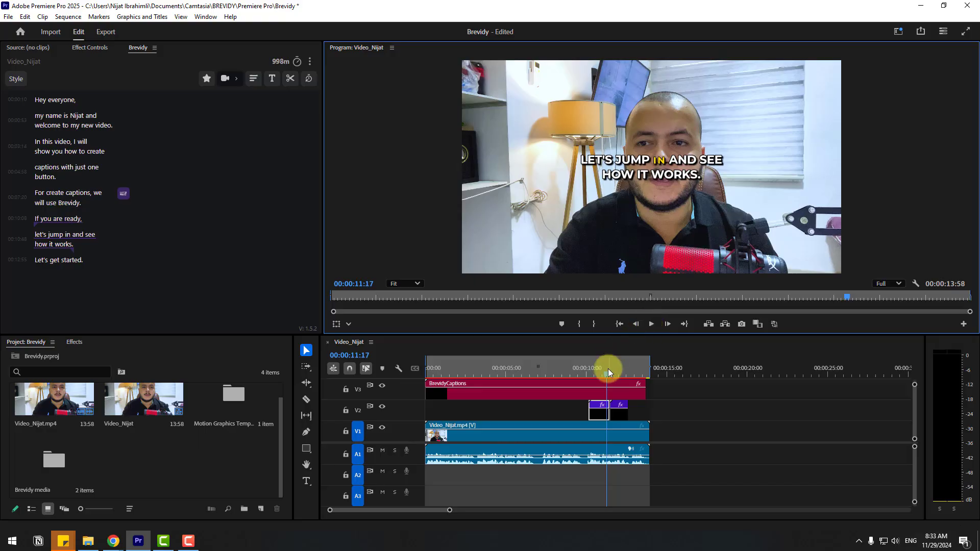
pyautogui.moveTo(608, 368); pyautogui.dragTo(599, 376)
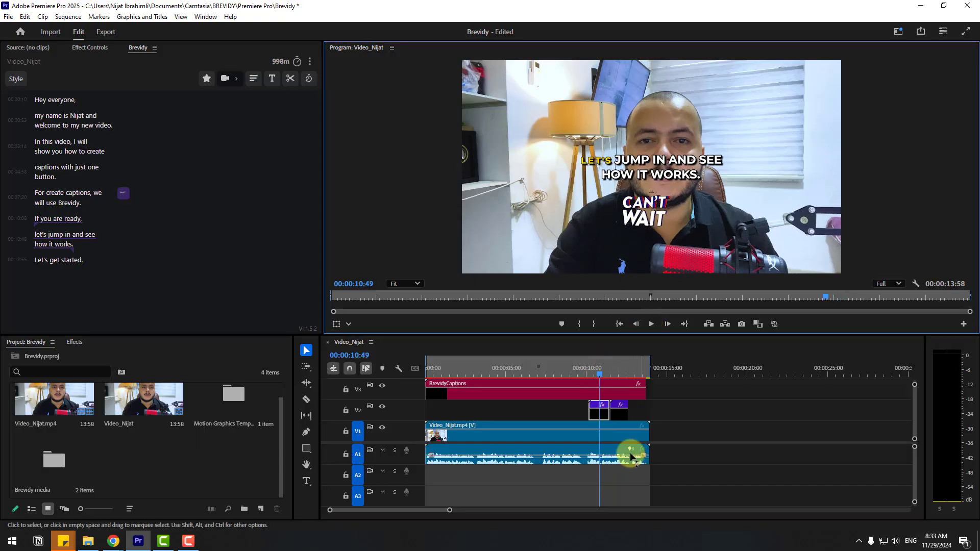
pyautogui.click(598, 408)
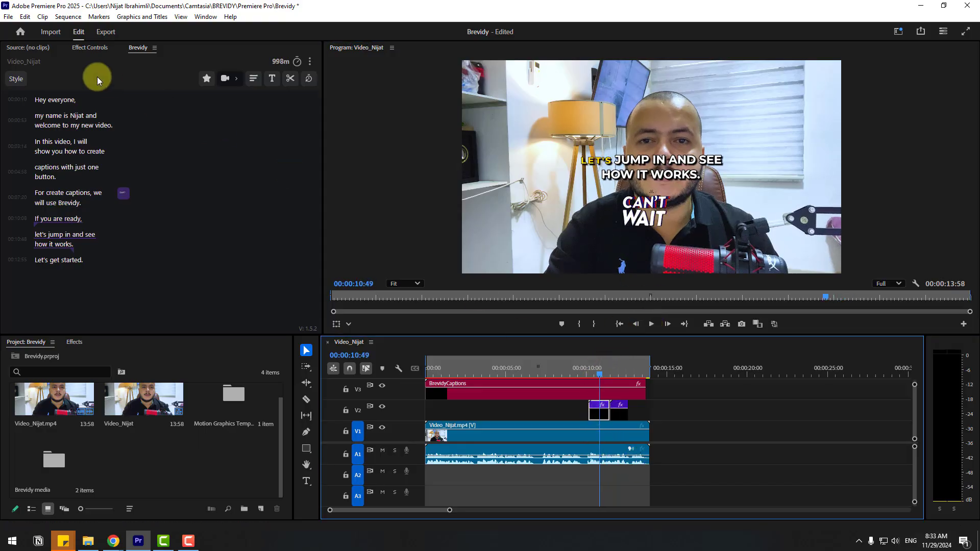
pyautogui.click(80, 50)
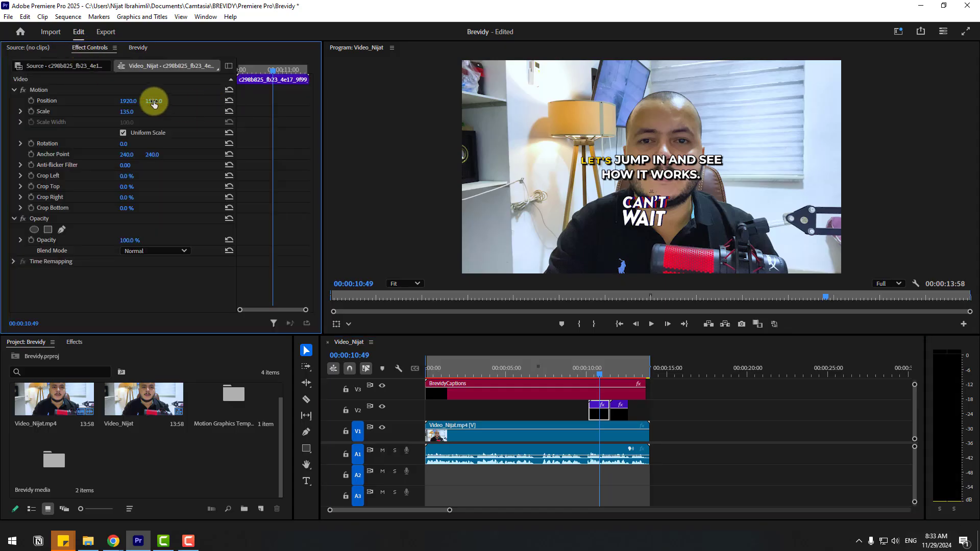
pyautogui.moveTo(156, 100); pyautogui.dragTo(130, 103)
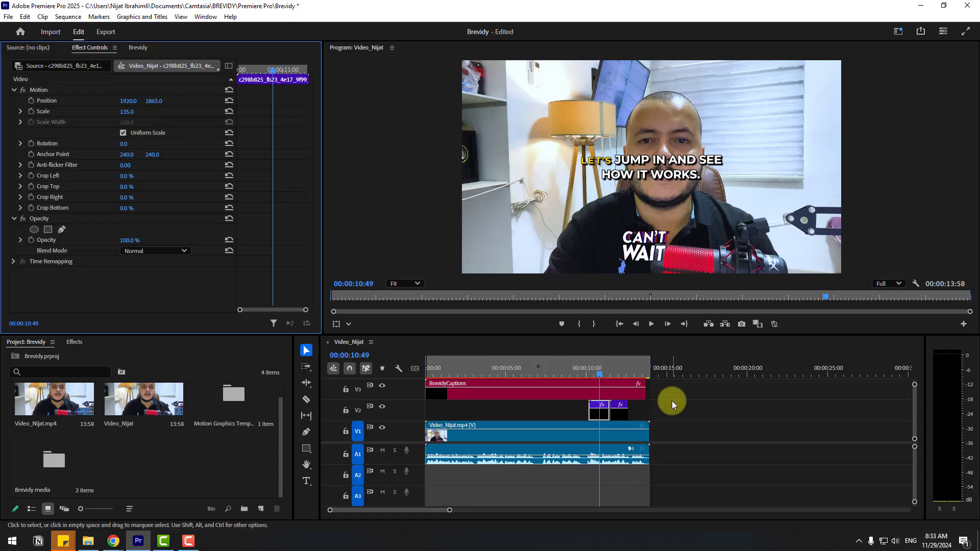
# Lower the captions by setting the caption clip's vertical position to 1878
pyautogui.click(476, 384)
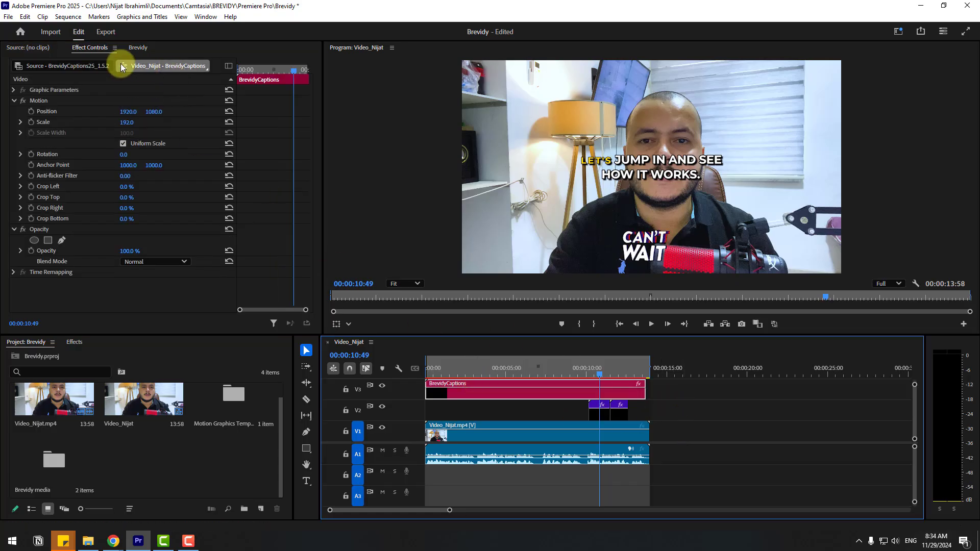
pyautogui.click(85, 51)
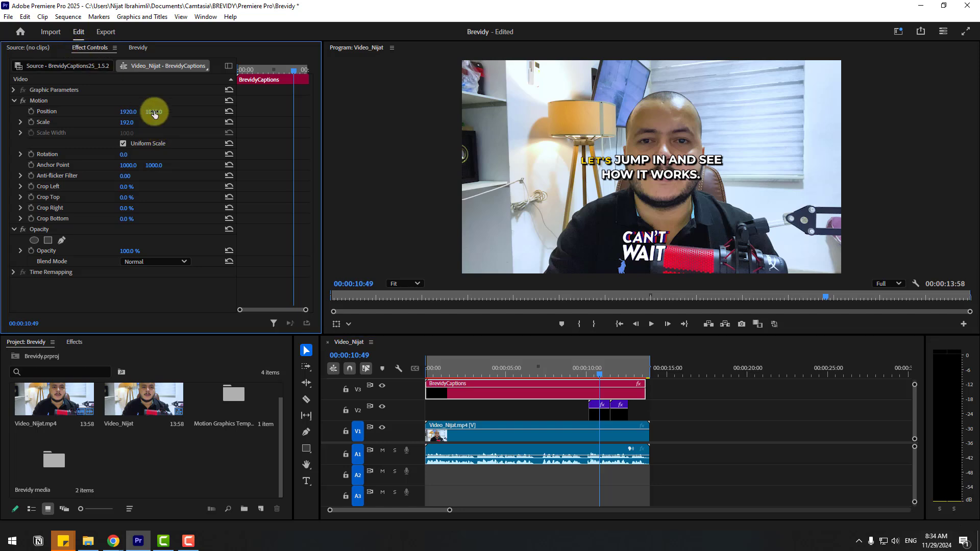
pyautogui.moveTo(154, 111); pyautogui.dragTo(541, 89)
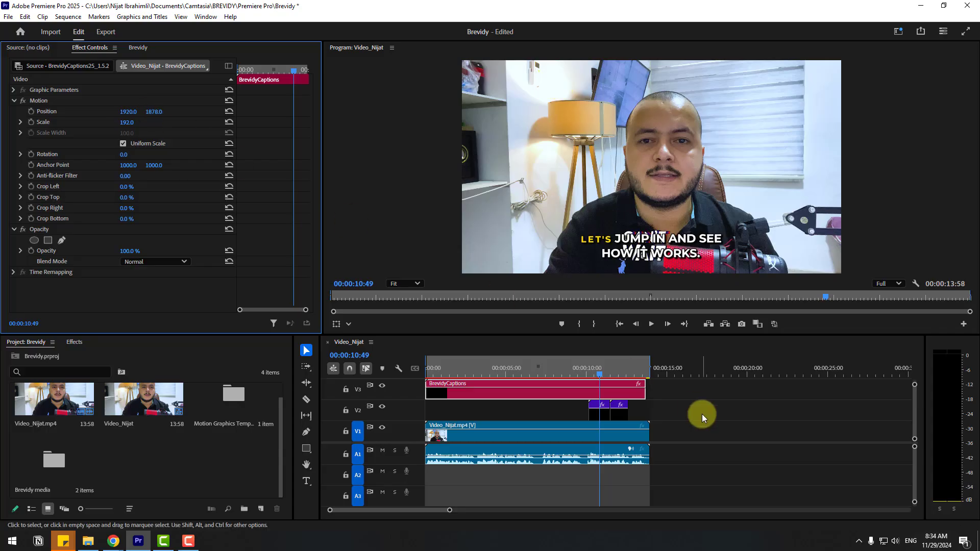
# Set the first sticker clip's horizontal position to 992, left of the captions
pyautogui.click(598, 406)
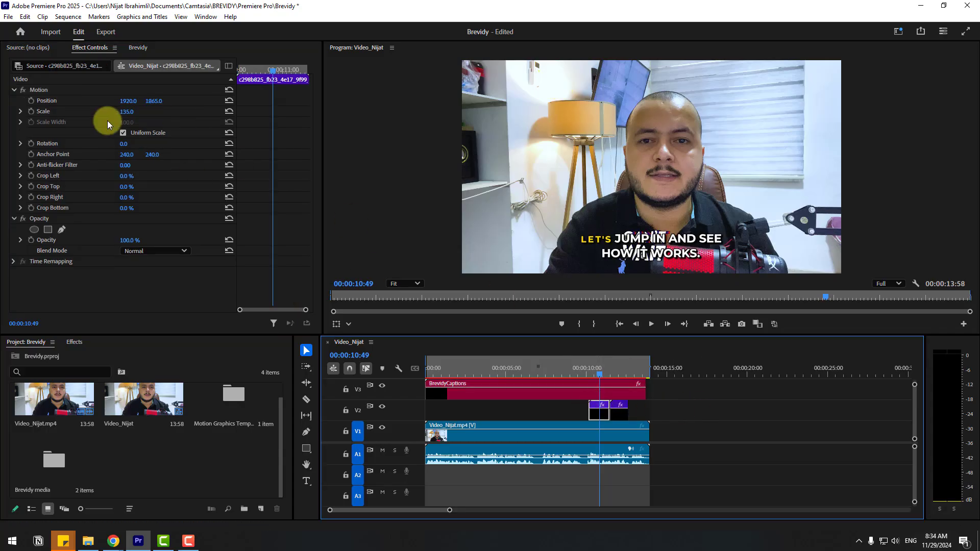
pyautogui.moveTo(134, 106); pyautogui.dragTo(0, 100)
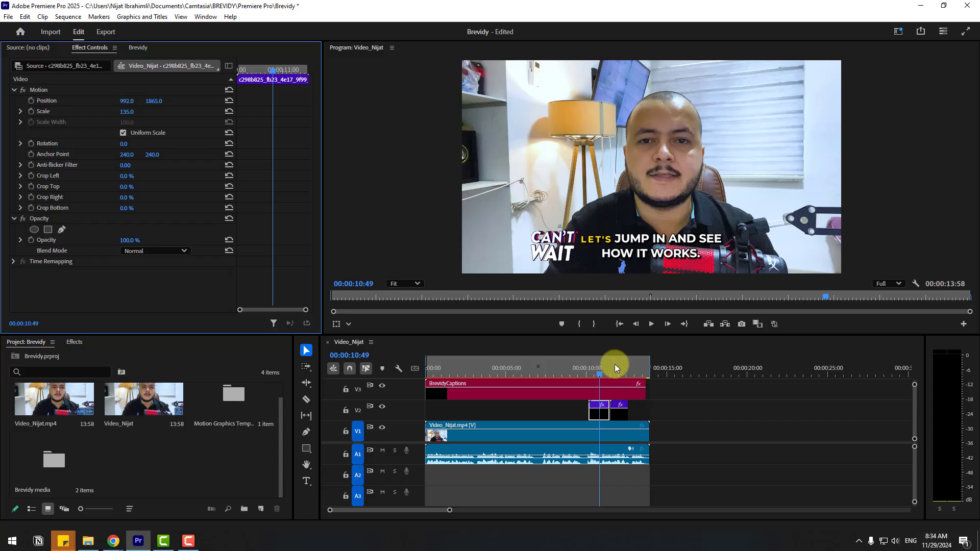
# Move the second sticker clip to position 2959, 1887, right of the captions
pyautogui.click(620, 365)
pyautogui.click(620, 406)
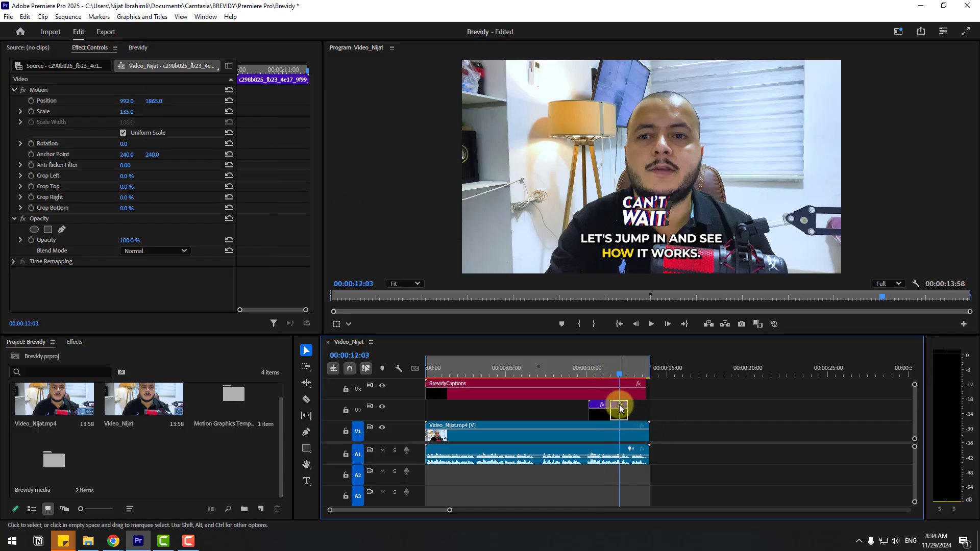
pyautogui.click(164, 88)
pyautogui.moveTo(131, 99); pyautogui.dragTo(157, 101)
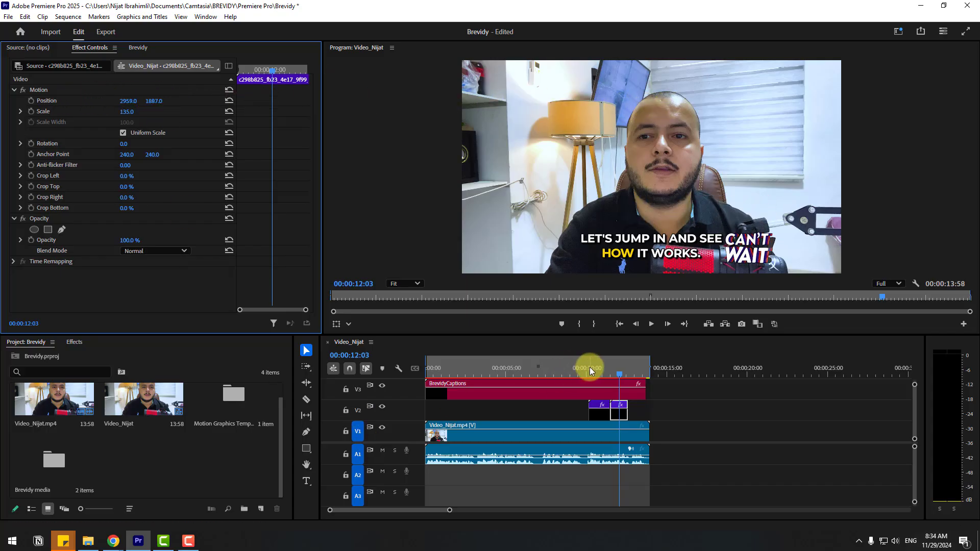
# Play the sequence around the sticker clips to preview them
pyautogui.click(585, 367)
pyautogui.click(651, 324)
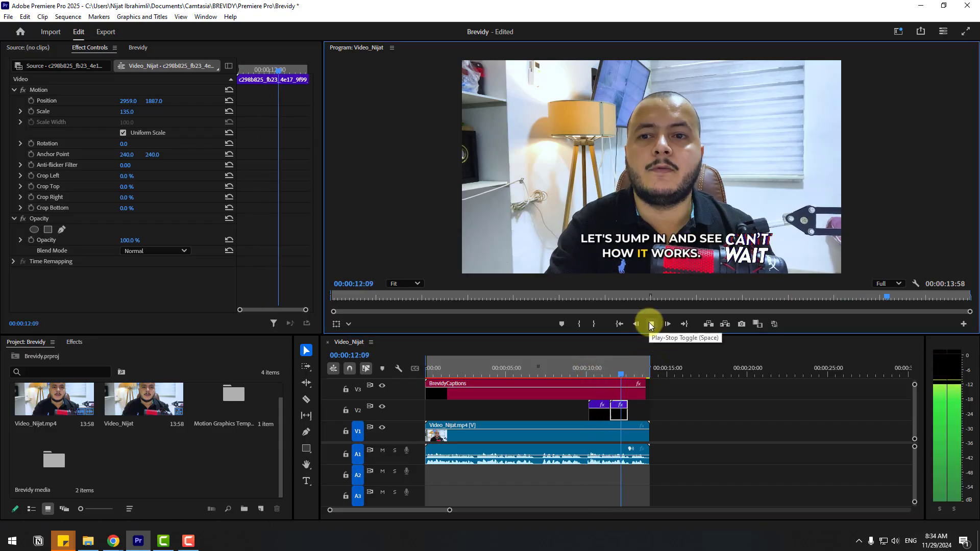
pyautogui.click(651, 324)
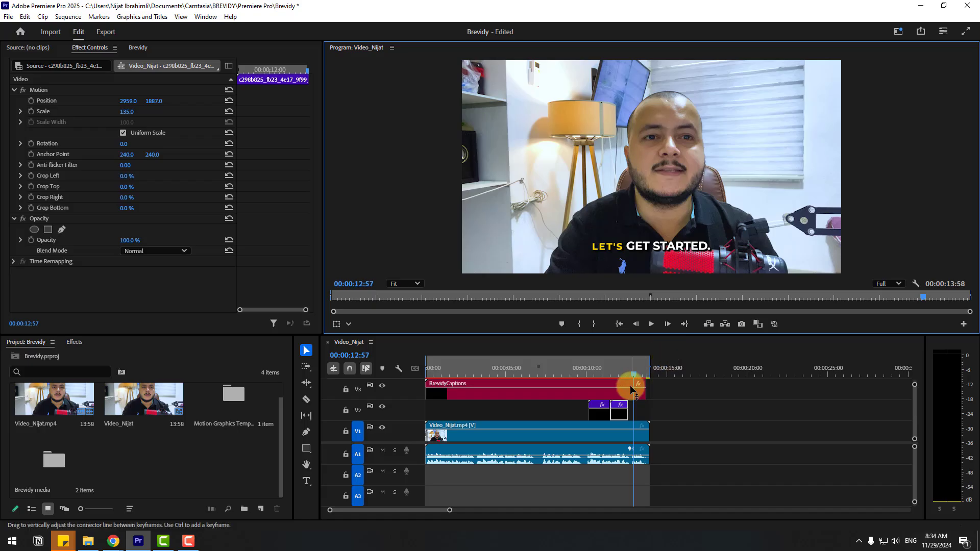
# Delete both "Can't Wait" sticker clips from the timeline
pyautogui.moveTo(644, 399); pyautogui.dragTo(592, 427)
pyautogui.press('Delete')
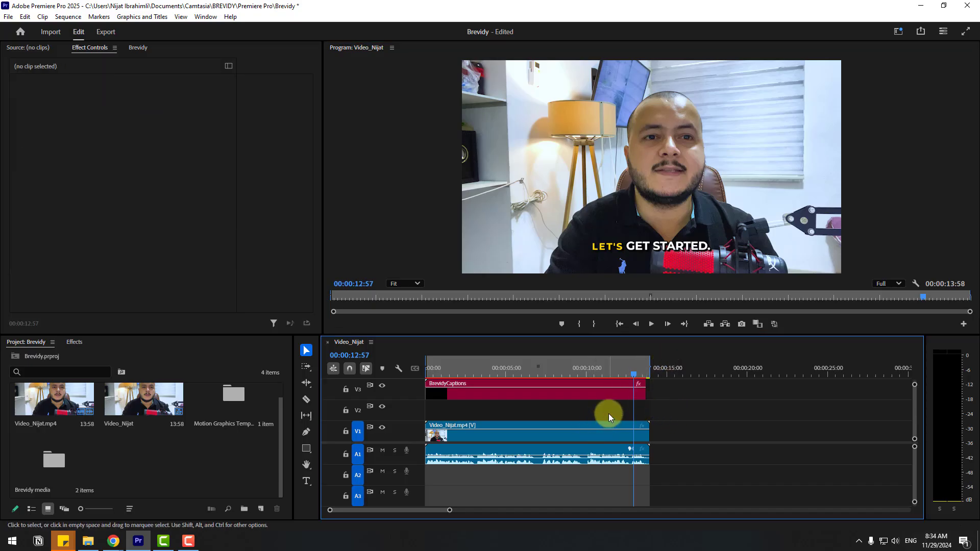
# Dismiss the suggested clip beside "For create captions" and run Suggest Emojis on the transcript
pyautogui.click(133, 48)
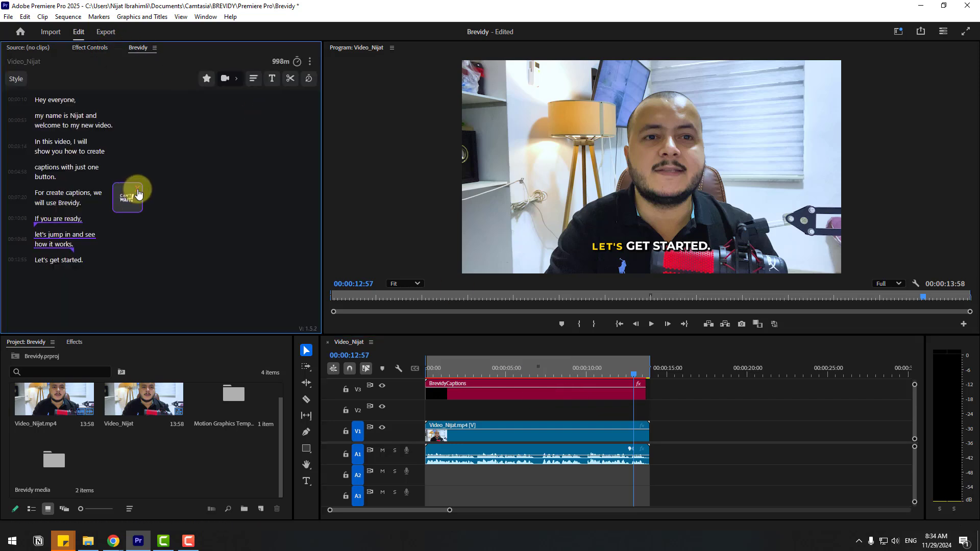
pyautogui.click(137, 193)
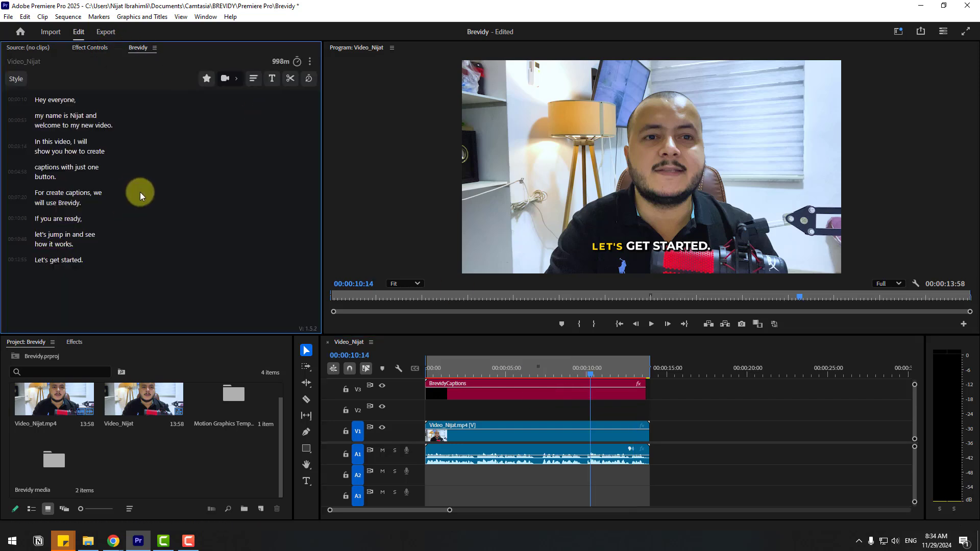
pyautogui.click(236, 81)
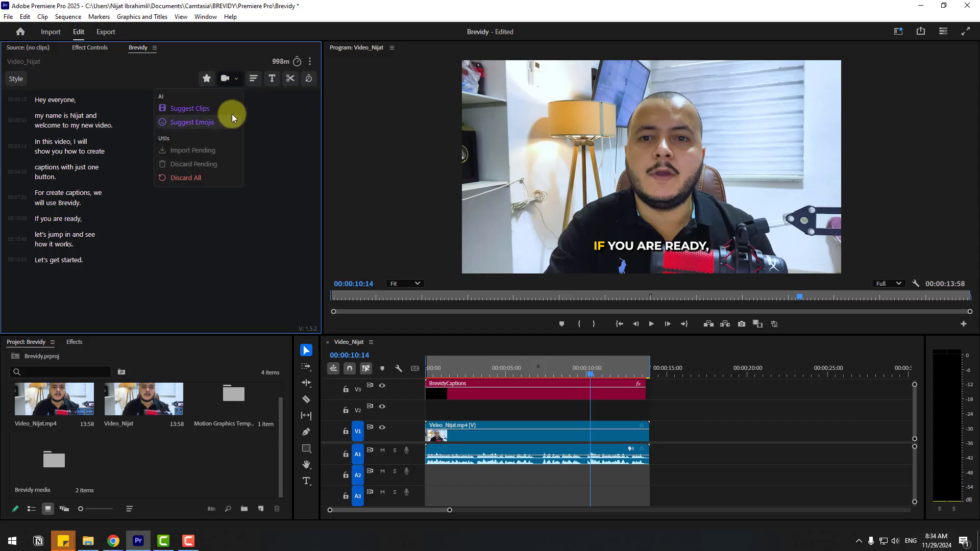
pyautogui.click(196, 127)
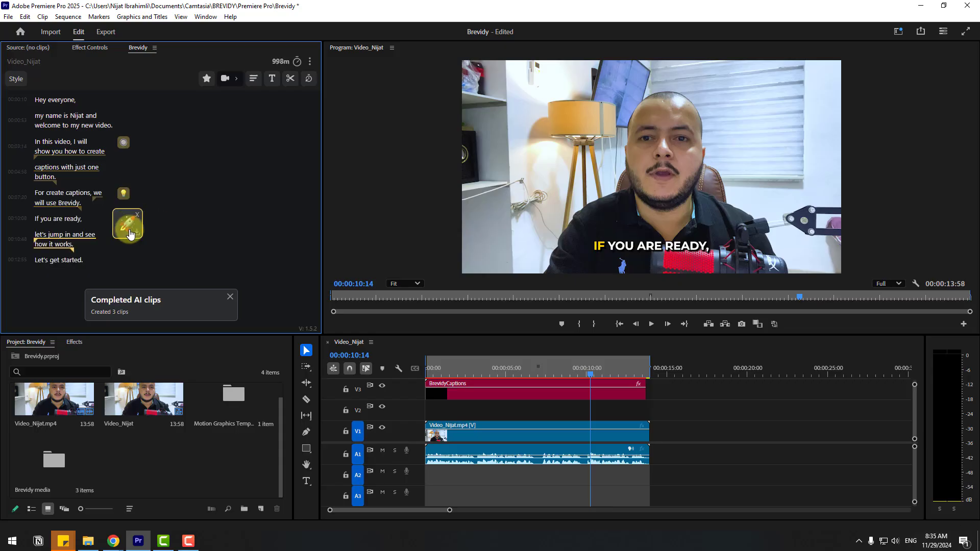
# Move the caption clip down to V2 and the emoji clips down to V3
pyautogui.click(468, 400)
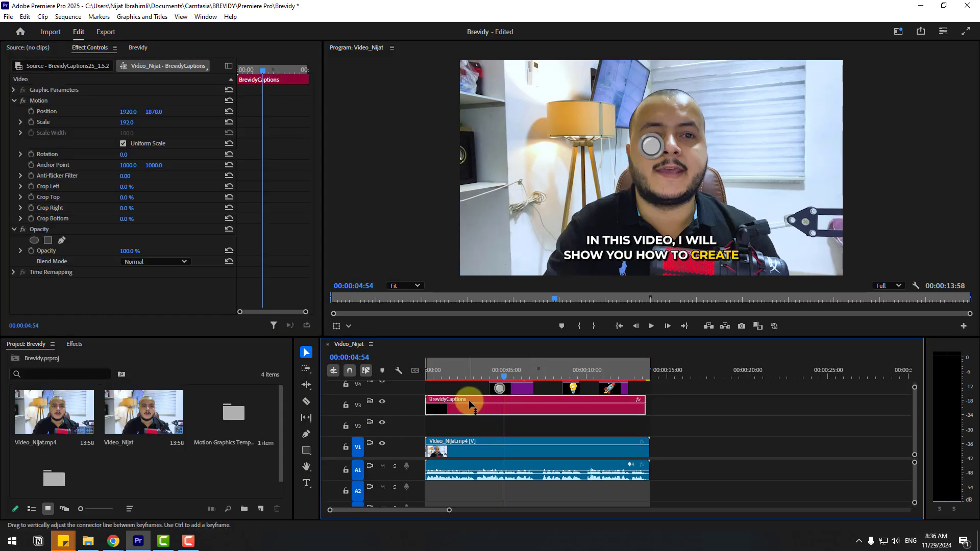
pyautogui.moveTo(469, 400); pyautogui.dragTo(468, 422)
pyautogui.moveTo(524, 408); pyautogui.dragTo(637, 393)
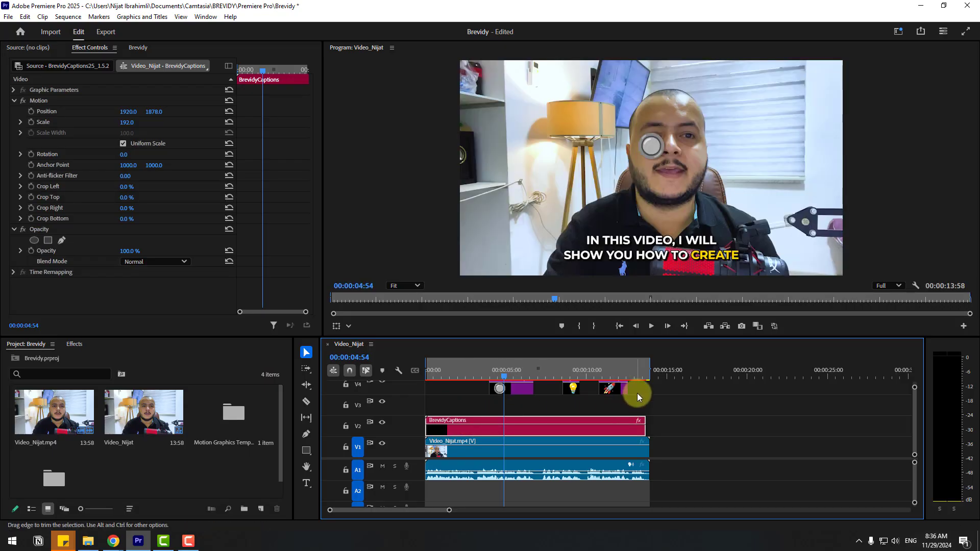
pyautogui.moveTo(518, 393); pyautogui.dragTo(525, 408)
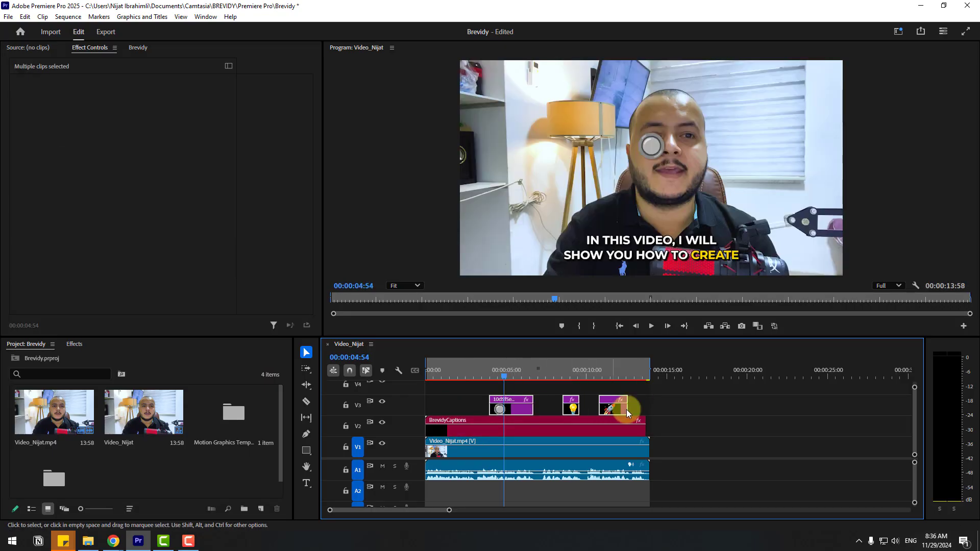
# Move the first emoji next to the left end of the captions
pyautogui.click(512, 407)
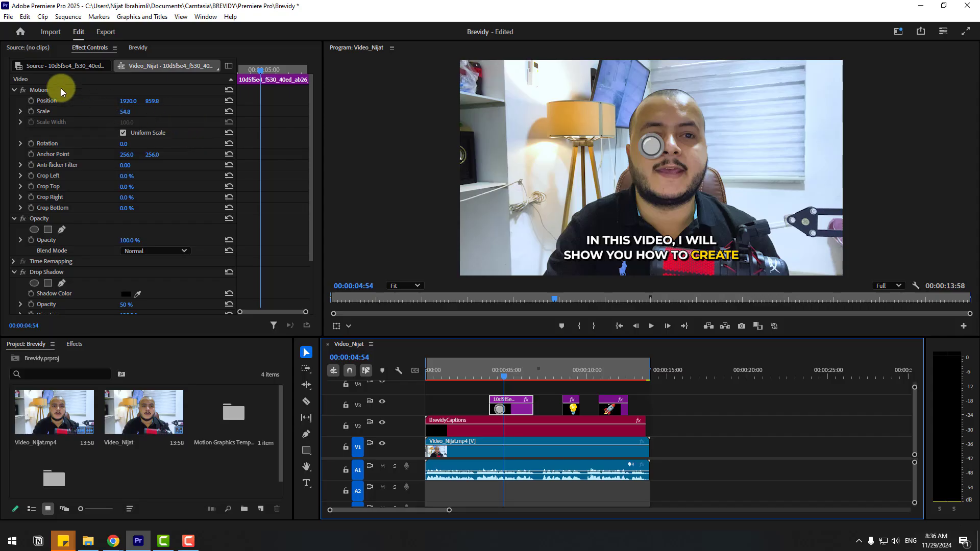
pyautogui.click(39, 95)
pyautogui.moveTo(652, 148); pyautogui.dragTo(547, 252)
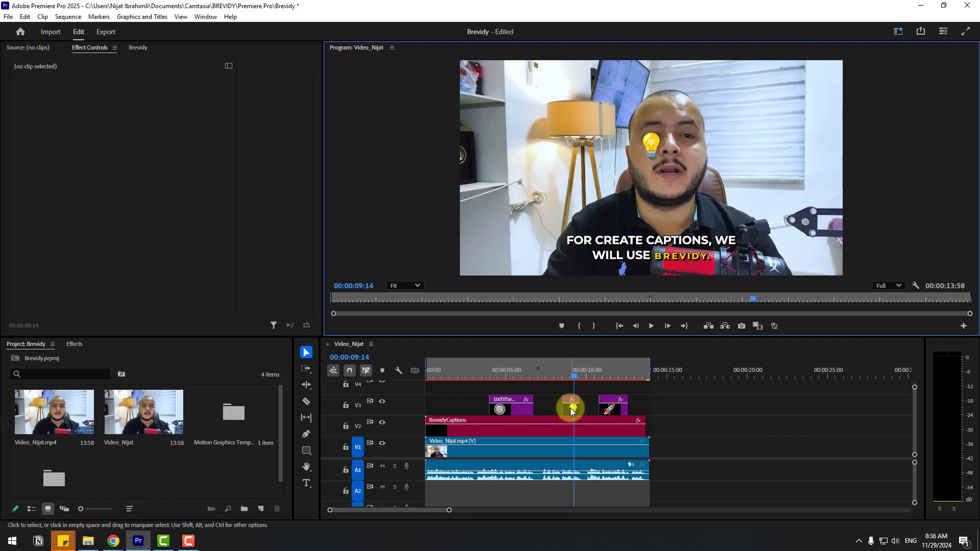
# Move the lightbulb emoji next to the right end of the captions
pyautogui.click(572, 410)
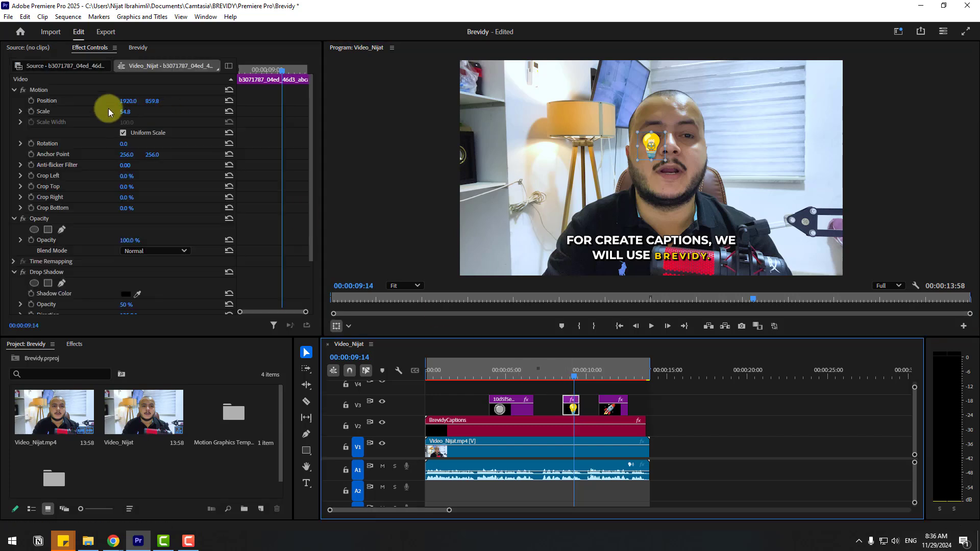
pyautogui.click(39, 90)
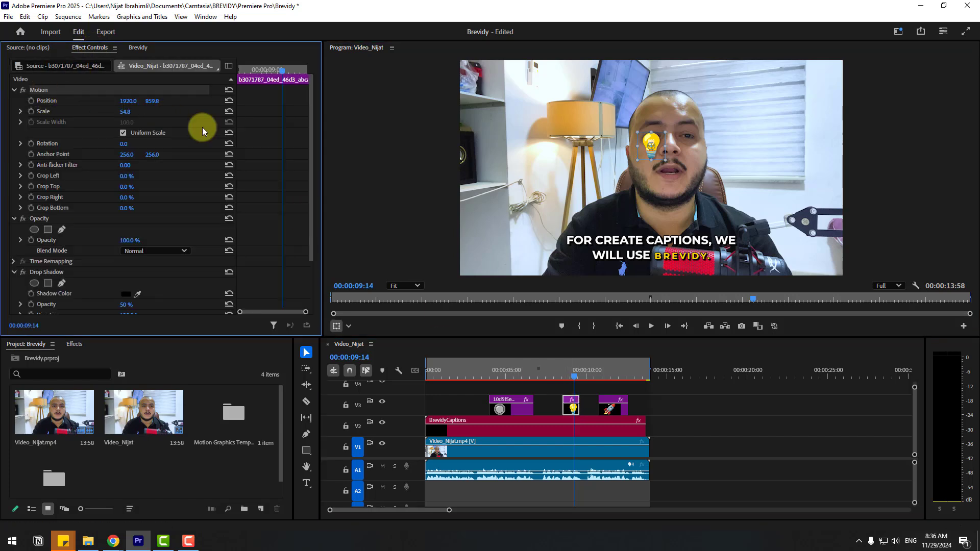
pyautogui.moveTo(655, 142); pyautogui.dragTo(753, 242)
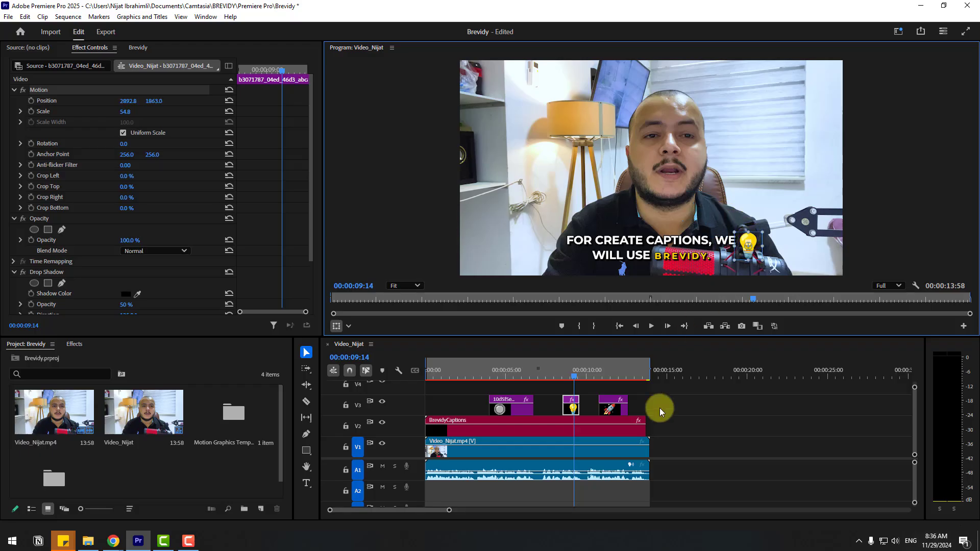
# Move the rocket emoji next to the left end of the captions
pyautogui.click(610, 375)
pyautogui.click(610, 410)
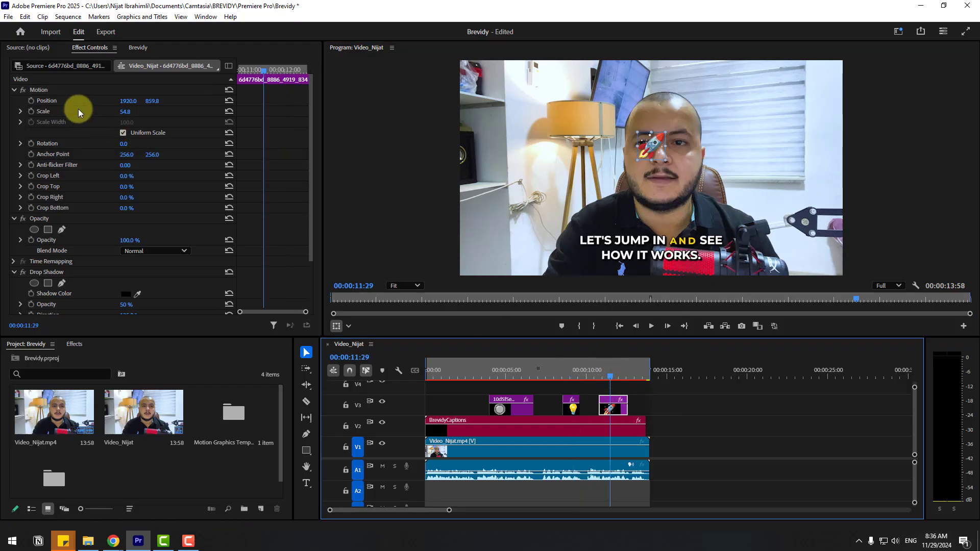
pyautogui.click(39, 90)
pyautogui.moveTo(651, 149); pyautogui.dragTo(561, 251)
pyautogui.click(503, 343)
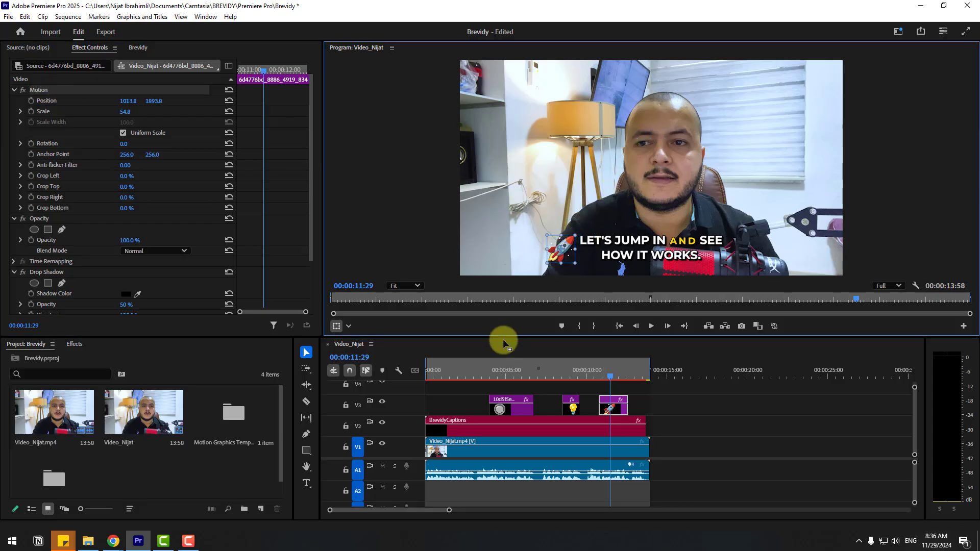
# Play back the end of the sequence to preview the captions and emojis
pyautogui.click(481, 370)
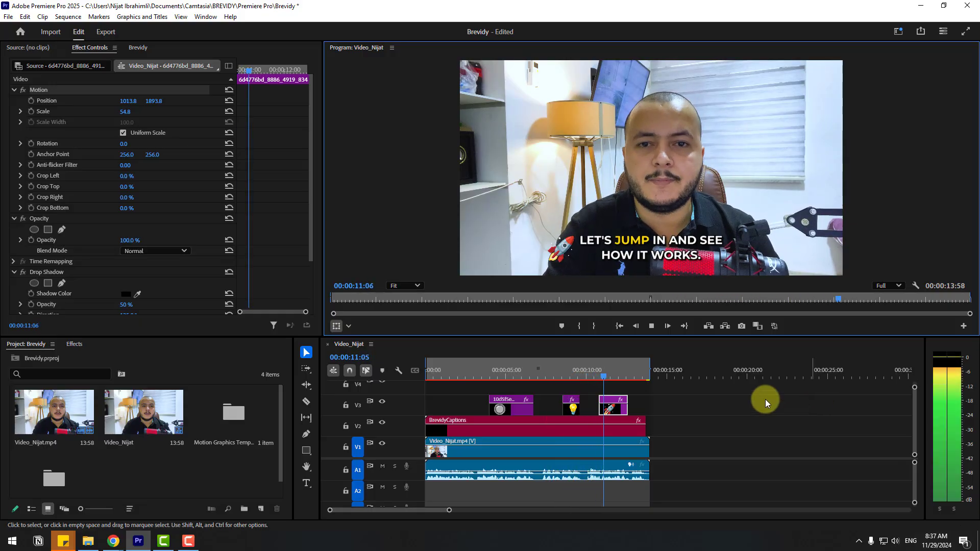
pyautogui.click(653, 327)
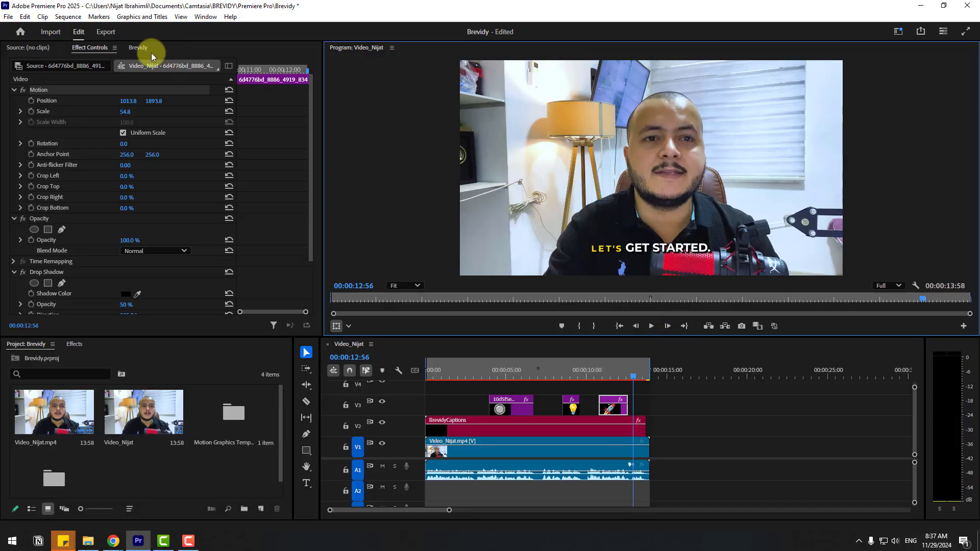
# Open the Brevidy style presets and apply the purple 'Left In' caption preset
pyautogui.click(134, 48)
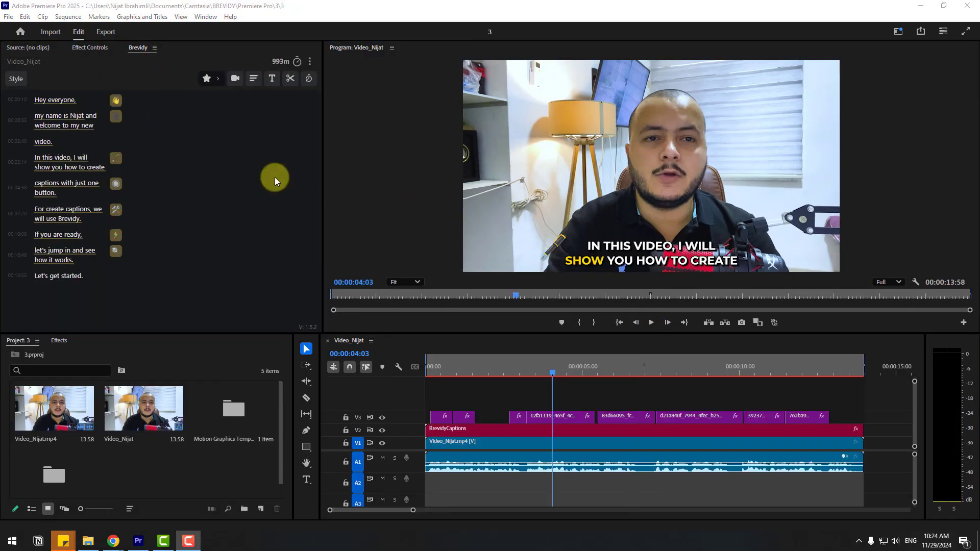
pyautogui.click(16, 79)
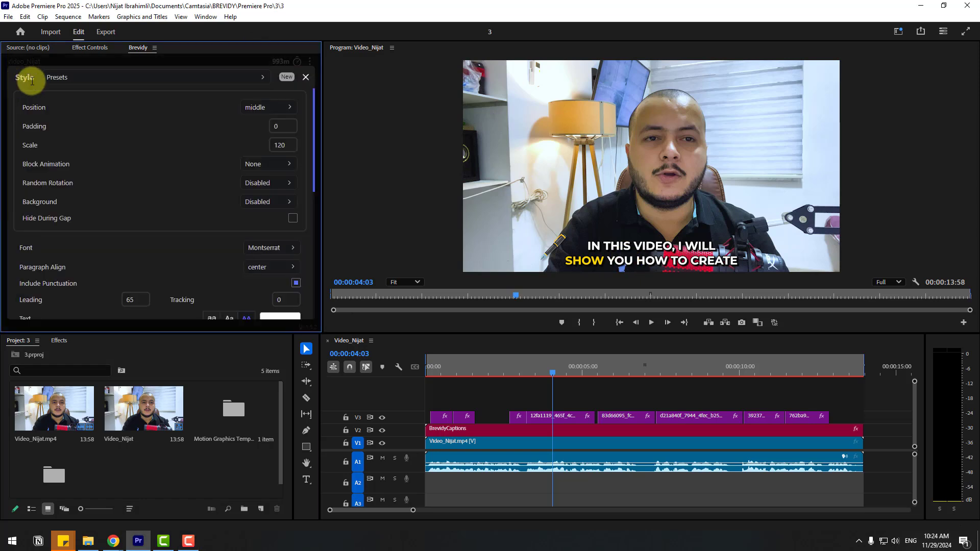
pyautogui.click(259, 80)
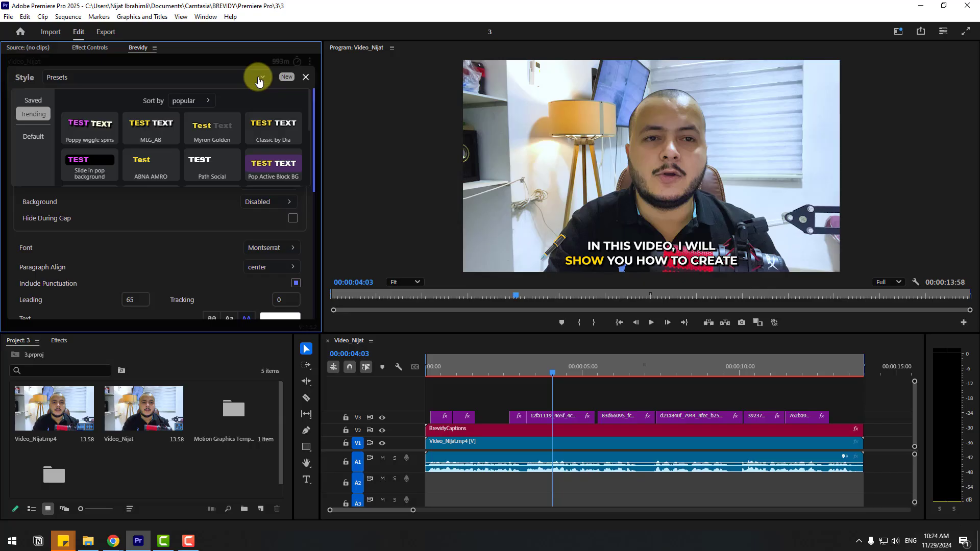
pyautogui.moveTo(311, 110); pyautogui.dragTo(304, 135)
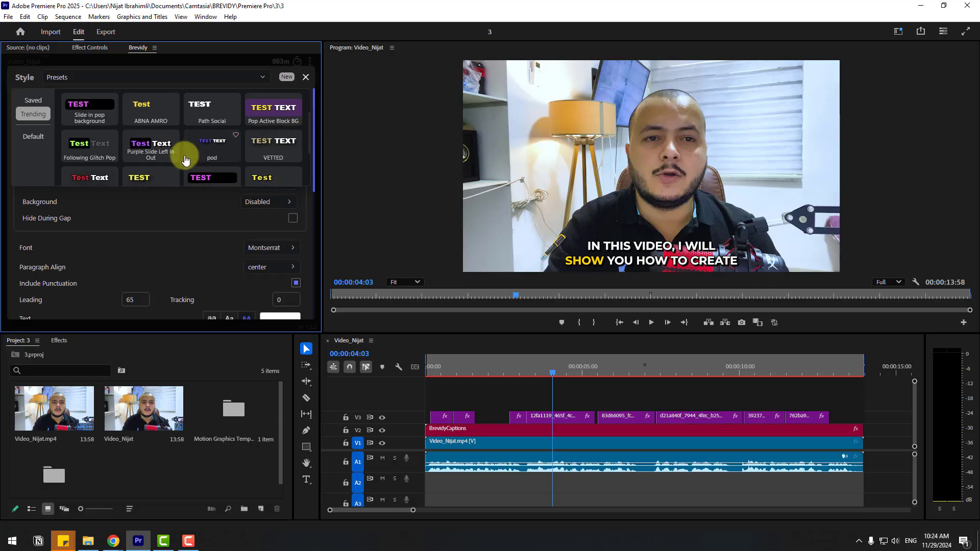
pyautogui.click(152, 146)
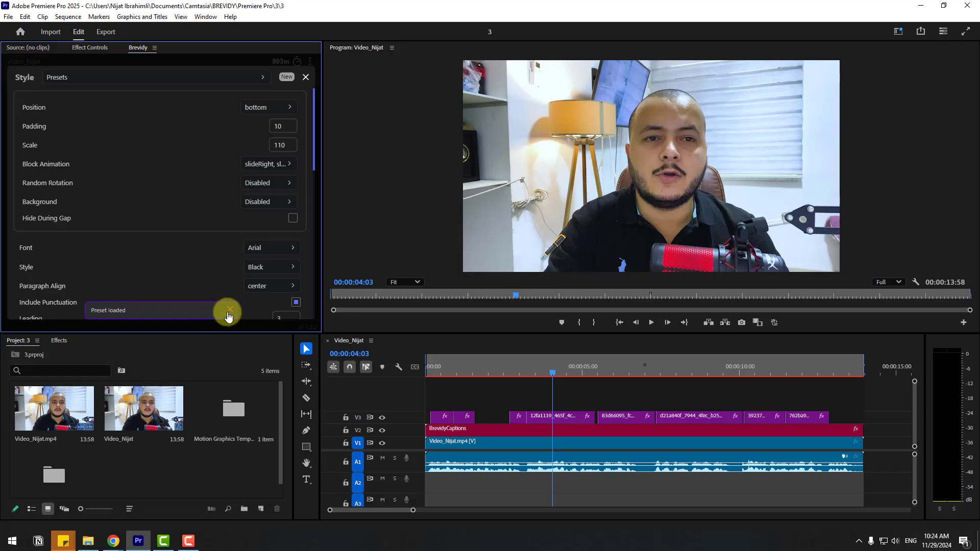
# Select the captions clip and play back the sequence to preview the new caption style
pyautogui.click(464, 433)
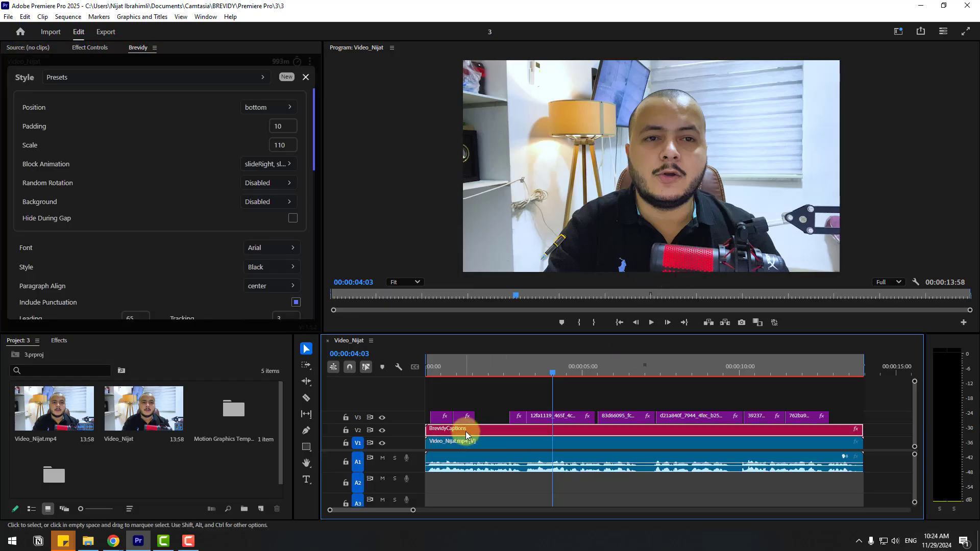
pyautogui.click(95, 48)
pyautogui.moveTo(156, 115); pyautogui.dragTo(77, 122)
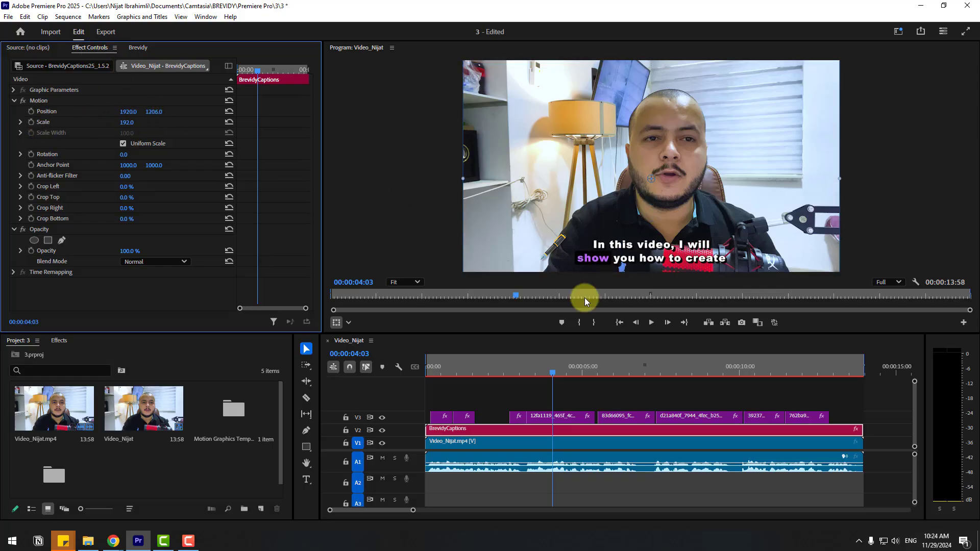
pyautogui.click(649, 323)
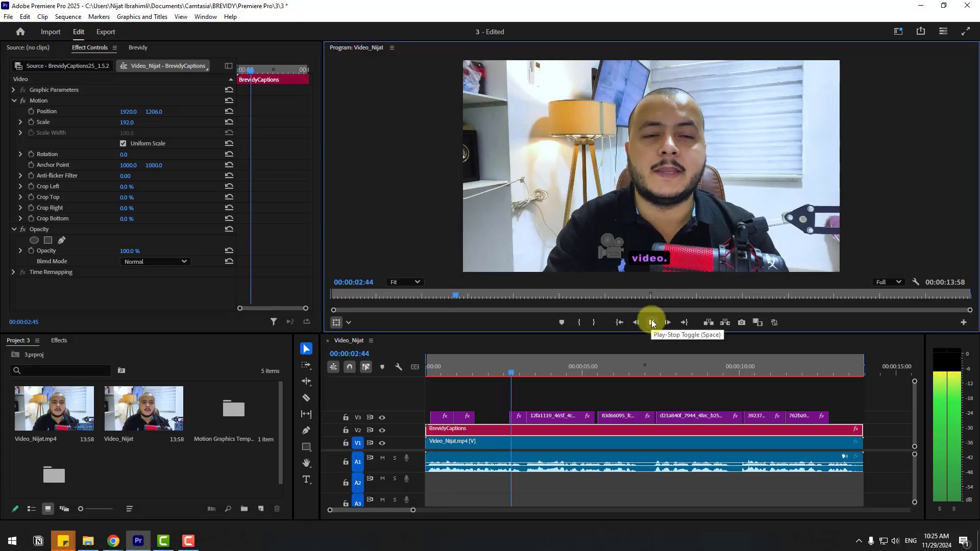
pyautogui.click(651, 323)
pyautogui.click(590, 389)
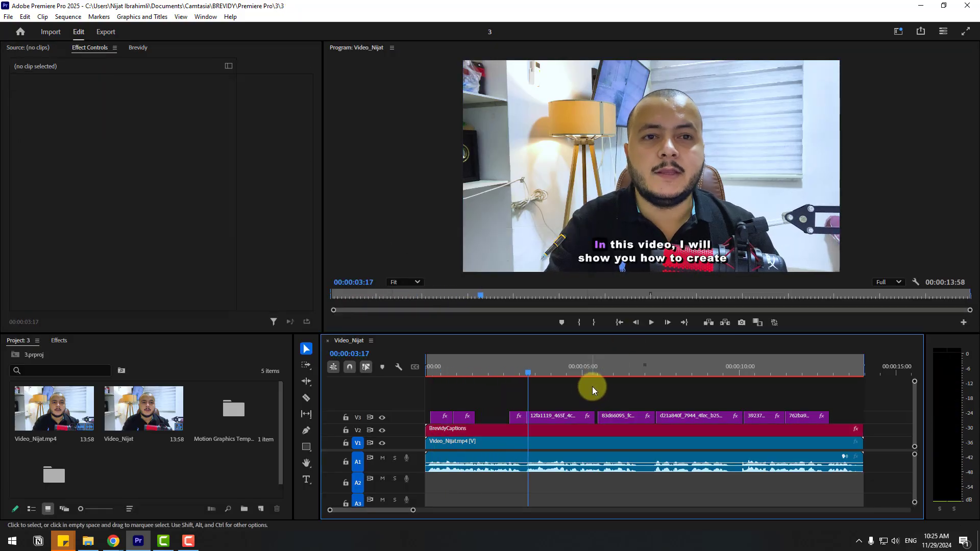
# Change the caption font to Coolvetica in the Brevidy style settings
pyautogui.click(135, 47)
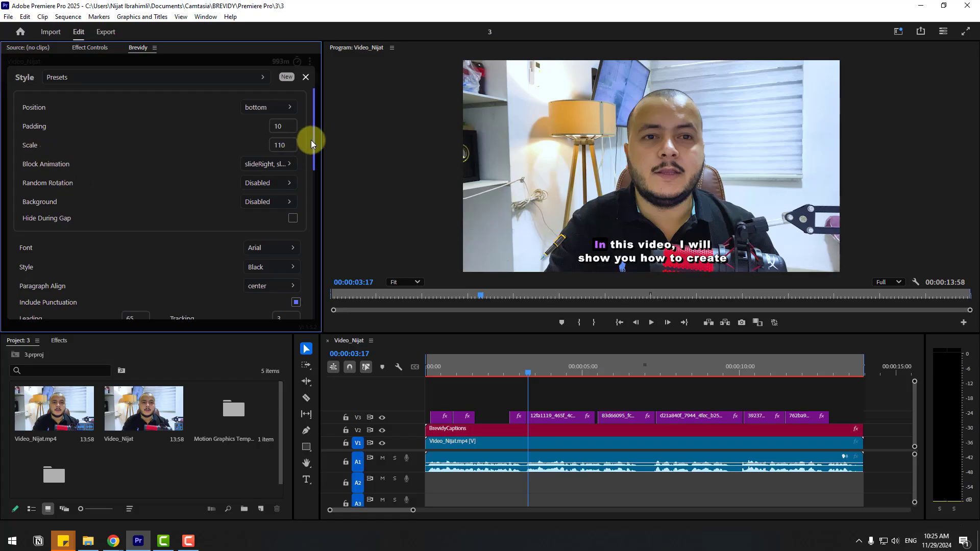
pyautogui.scroll(-4, 313, 139)
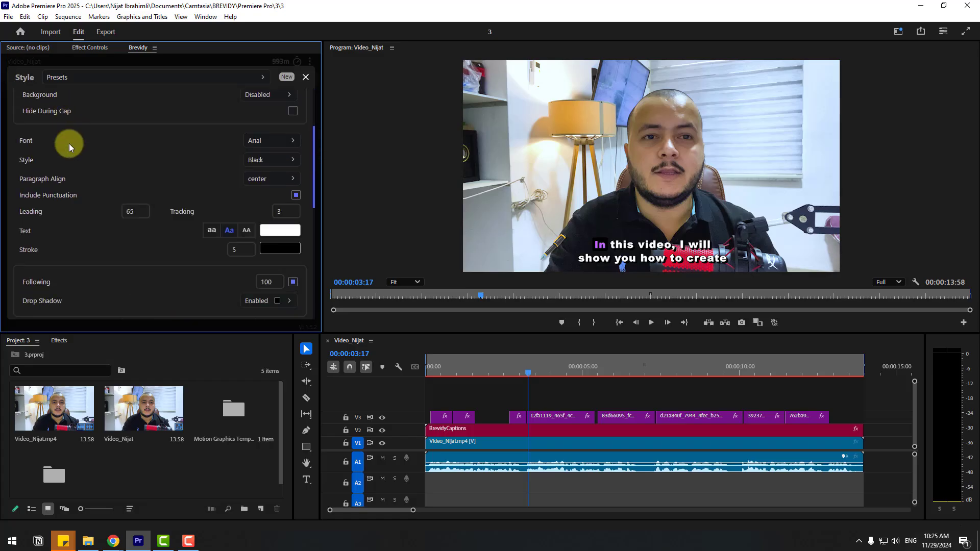
pyautogui.click(289, 143)
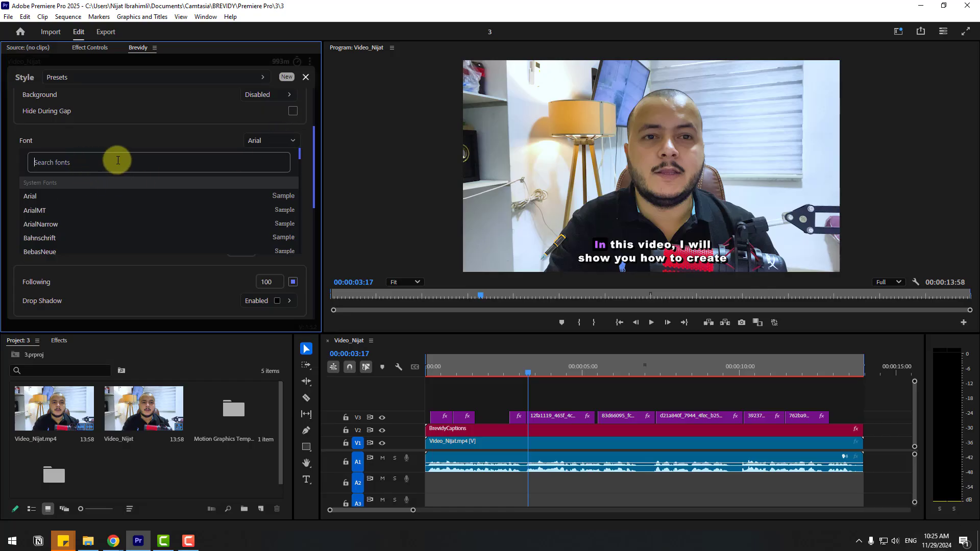
pyautogui.write('cool')
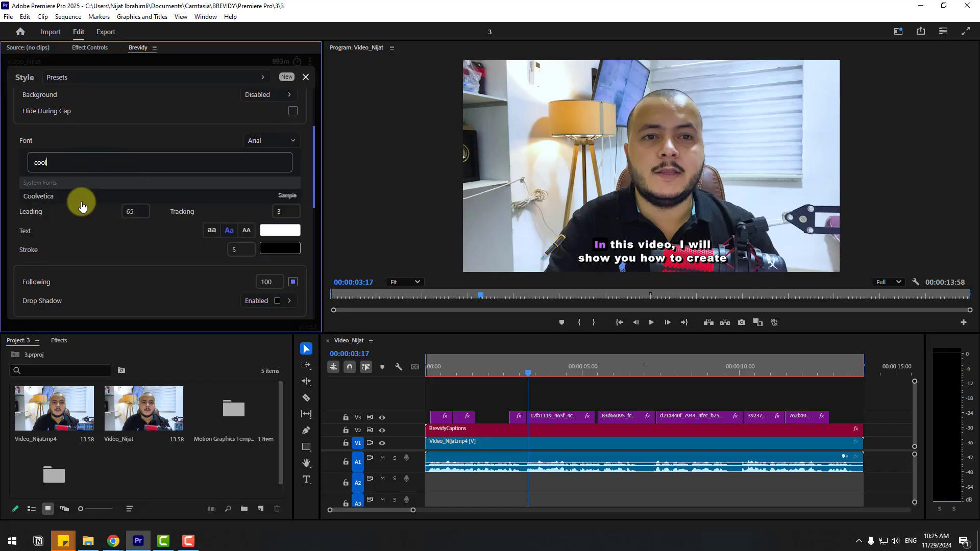
pyautogui.click(48, 198)
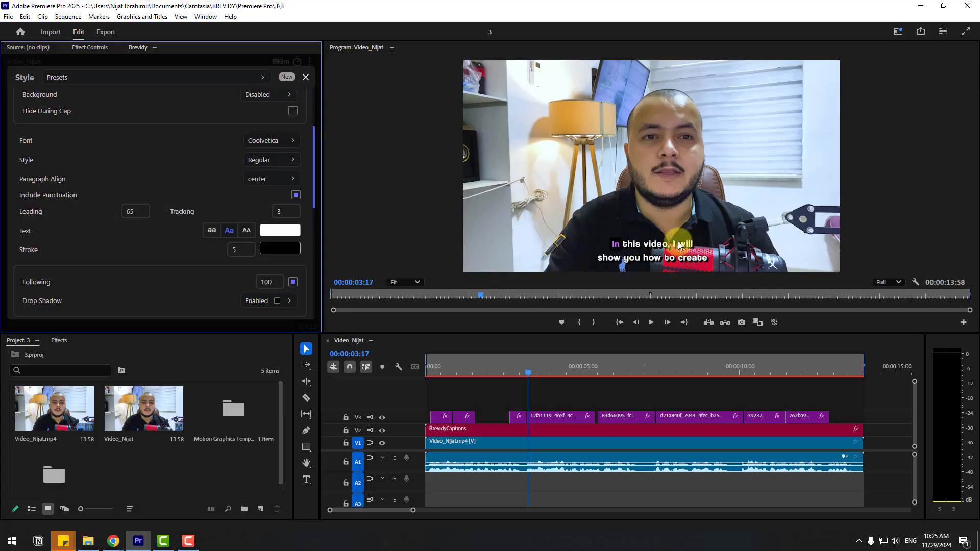
# Increase the caption scale to 147 and scrub the timeline to check the size
pyautogui.moveTo(317, 193); pyautogui.dragTo(308, 134)
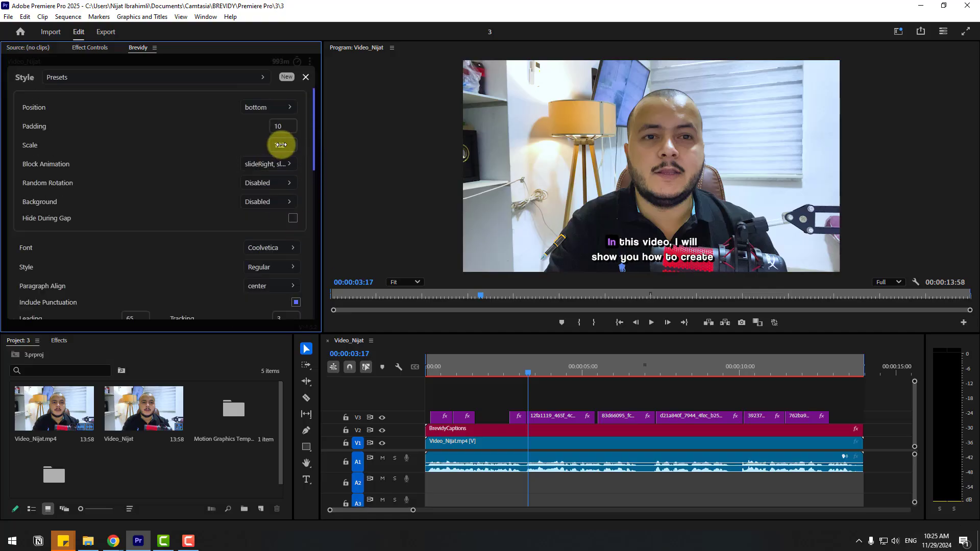
pyautogui.moveTo(281, 146); pyautogui.dragTo(298, 151)
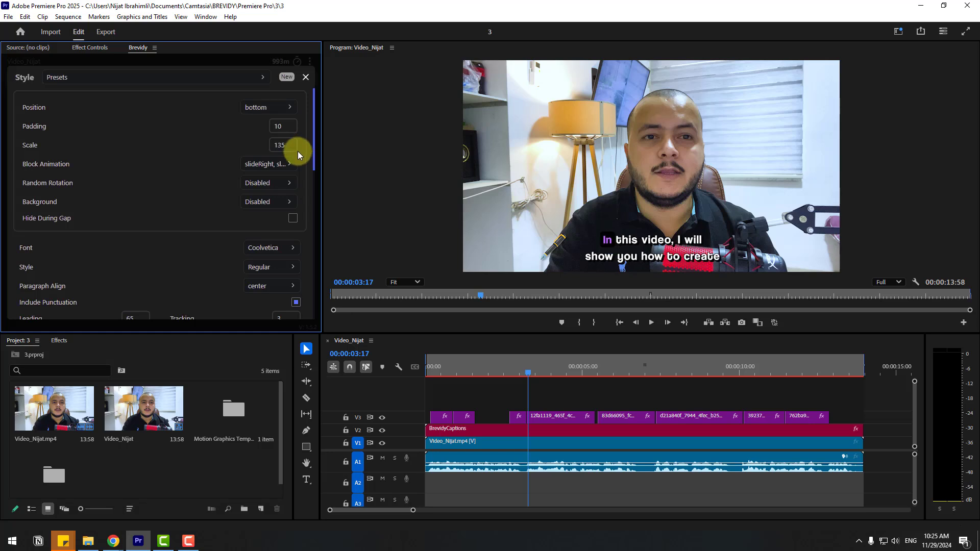
pyautogui.moveTo(581, 366)
pyautogui.mouseDown()
pyautogui.moveTo(626, 369)
pyautogui.moveTo(567, 364)
pyautogui.mouseUp()
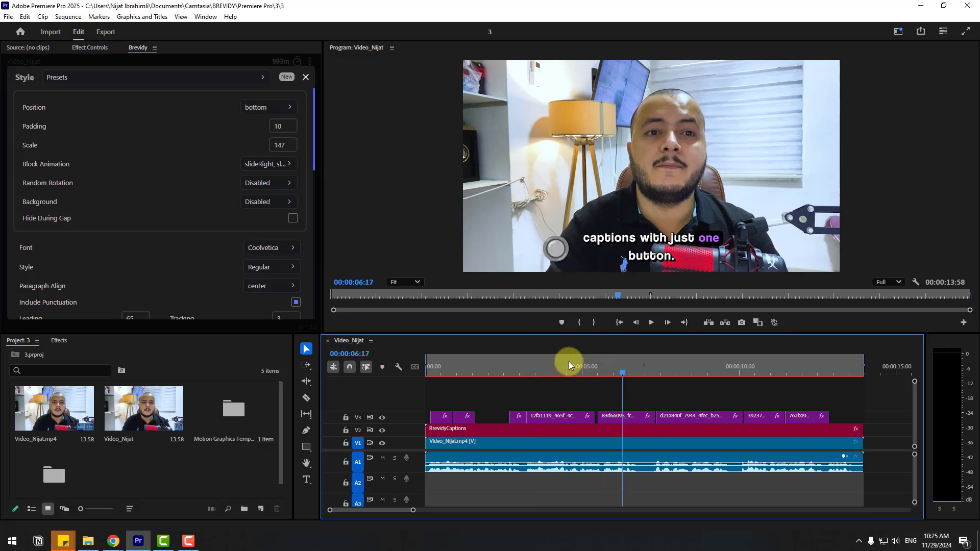
# Open and close the drop shadow settings to inspect them
pyautogui.scroll(-4, 136, 206)
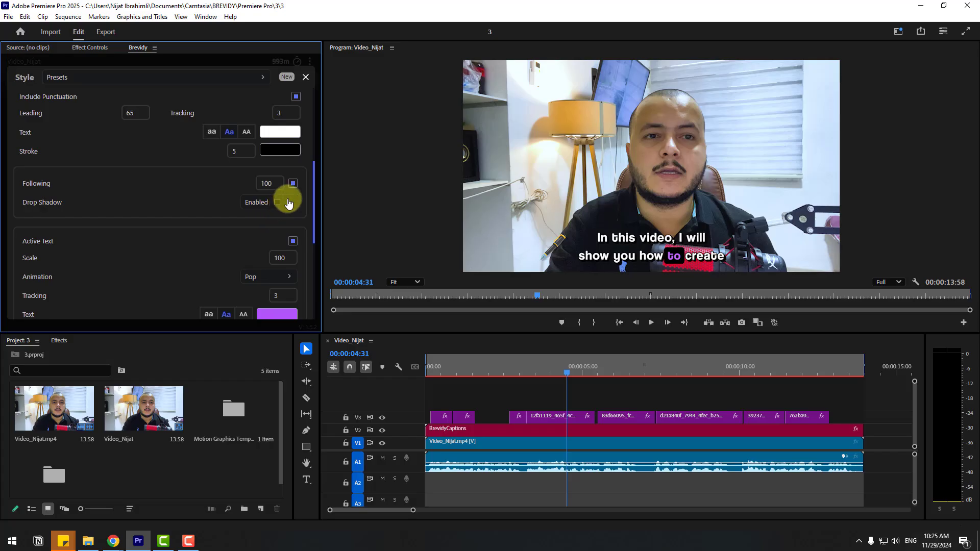
pyautogui.click(293, 184)
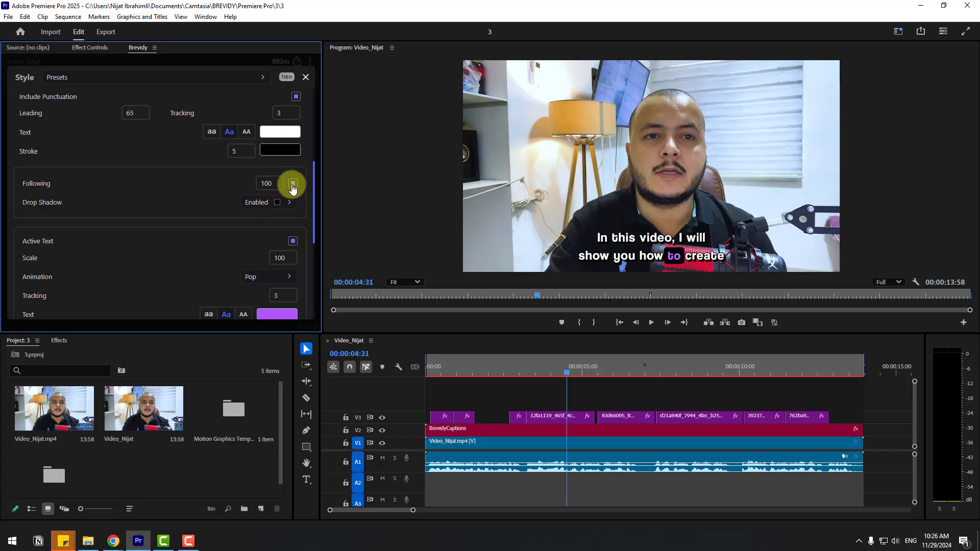
pyautogui.click(259, 206)
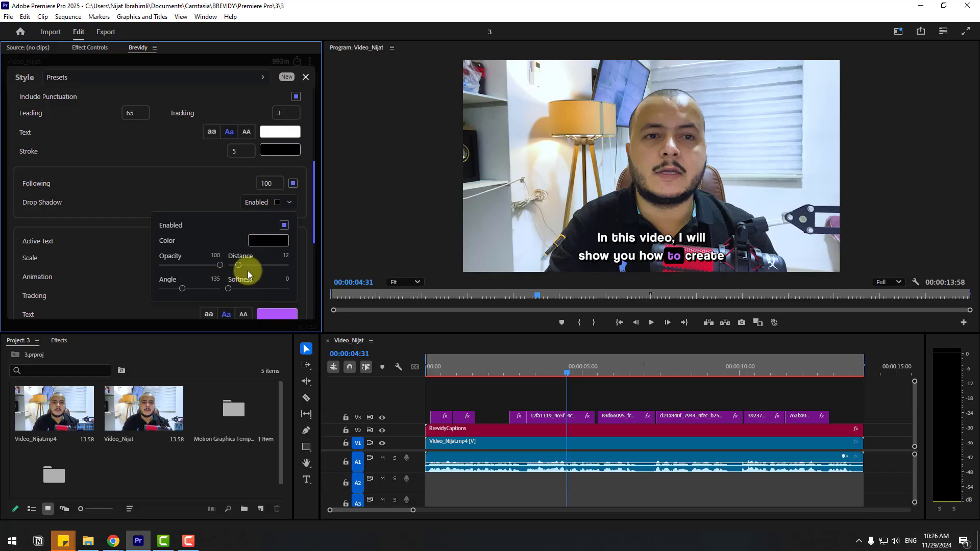
pyautogui.click(127, 218)
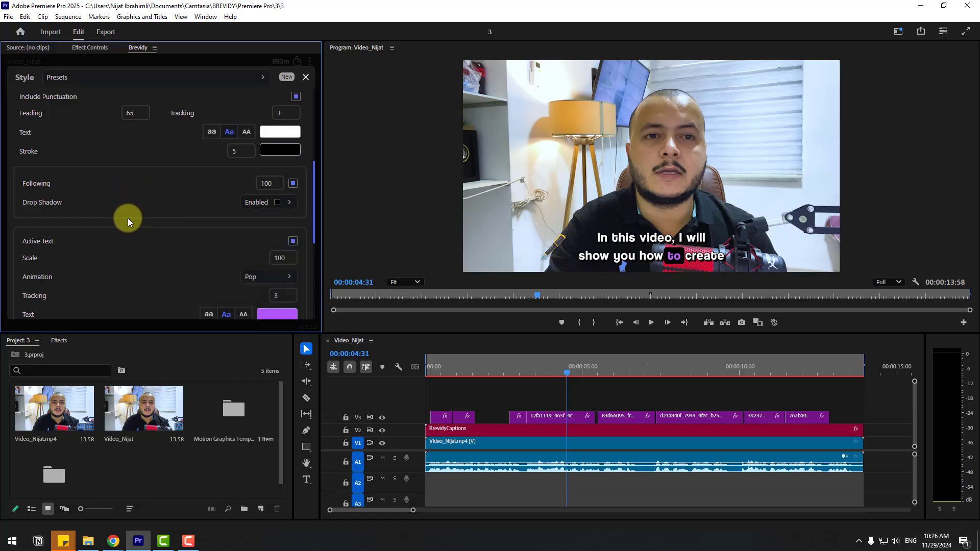
# Set the active text scale to 100
pyautogui.scroll(-3, 131, 215)
pyautogui.scroll(1, 142, 215)
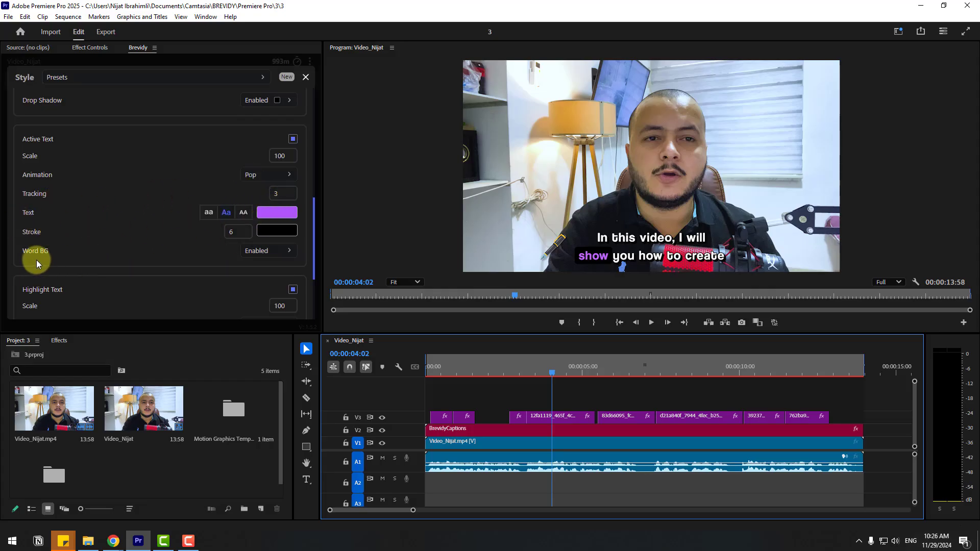
pyautogui.moveTo(314, 244); pyautogui.dragTo(313, 249)
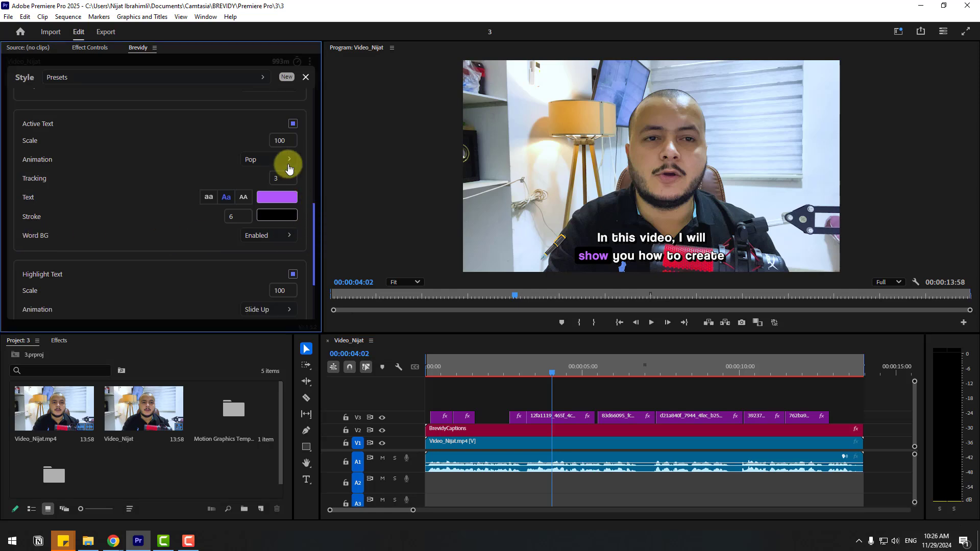
pyautogui.click(280, 142)
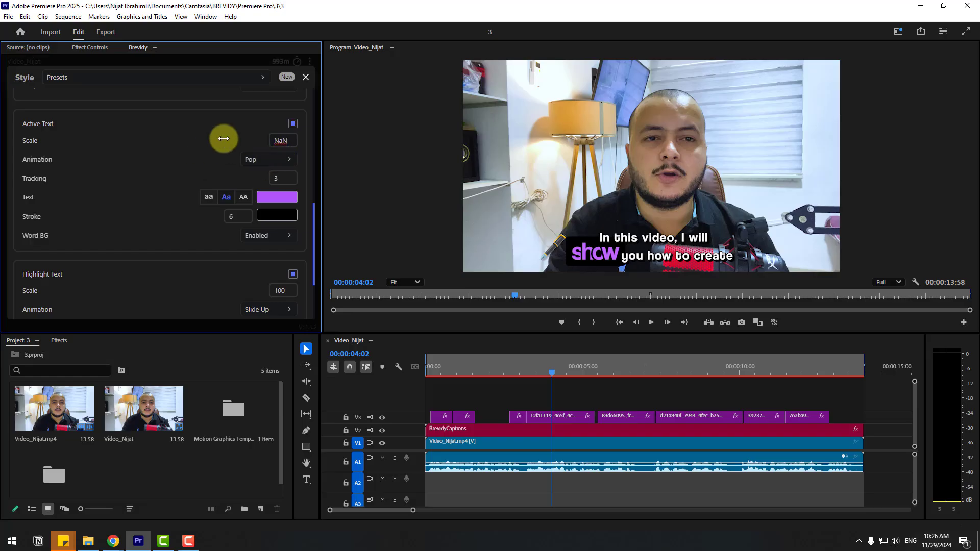
pyautogui.doubleClick(281, 141)
pyautogui.write('100')
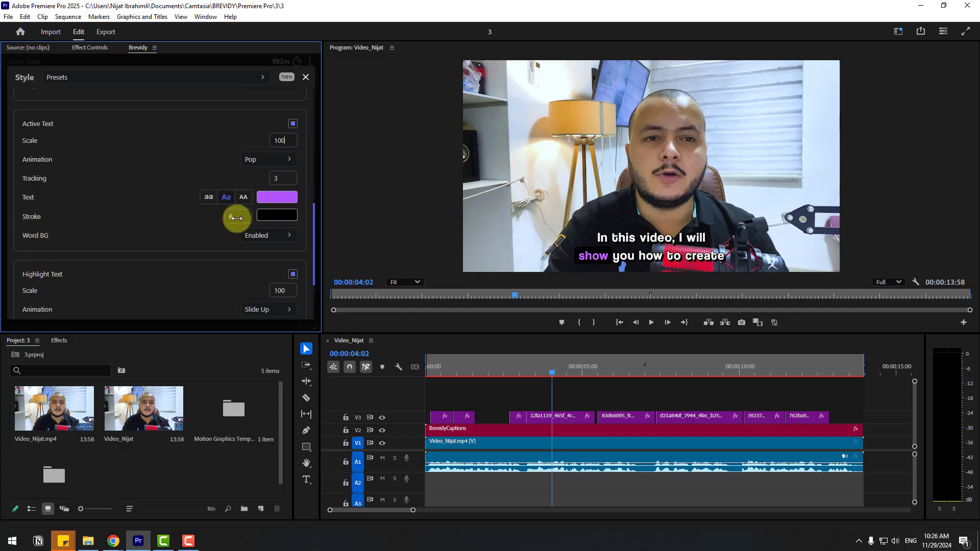
# Close the style settings, run AI Suggest Highlights, and mark 'welcome' as a highlighted word
pyautogui.moveTo(312, 217); pyautogui.dragTo(313, 257)
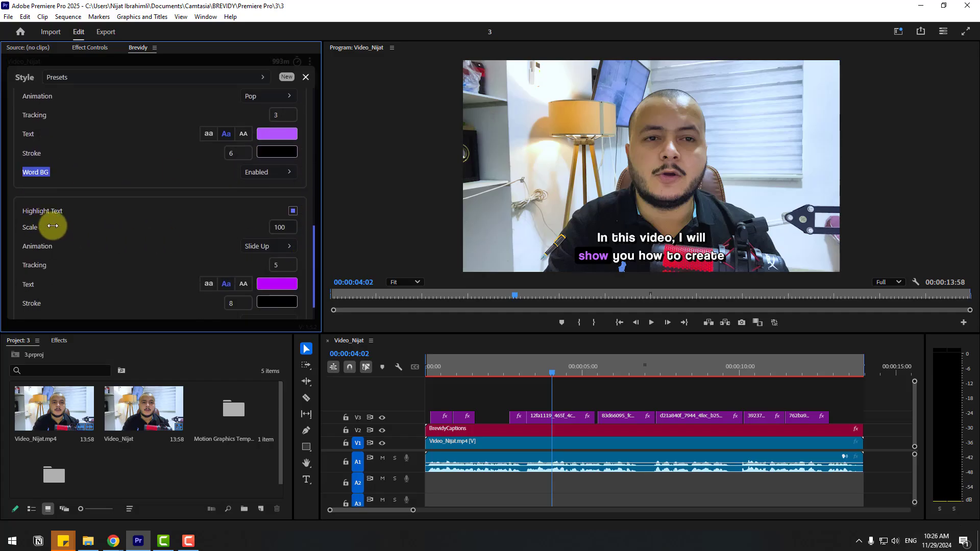
pyautogui.click(306, 78)
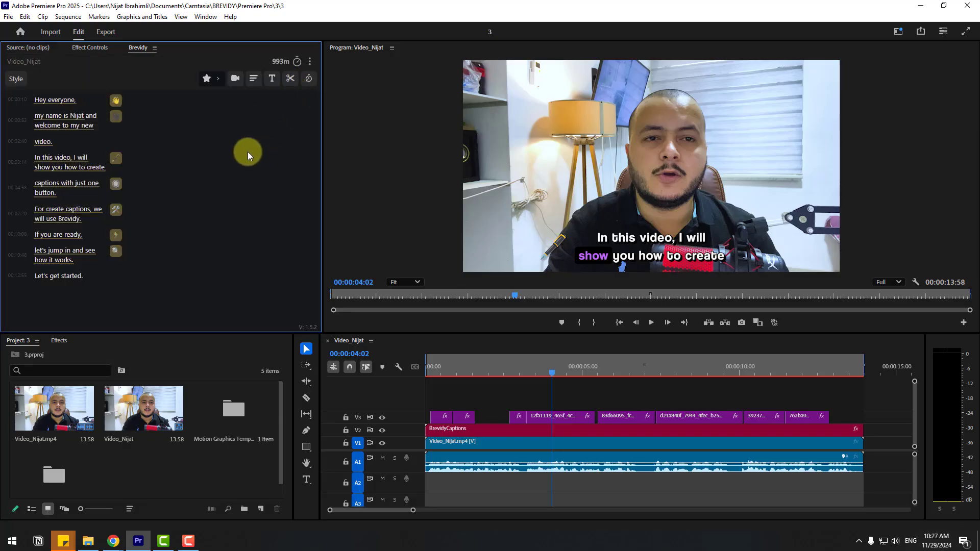
pyautogui.click(210, 84)
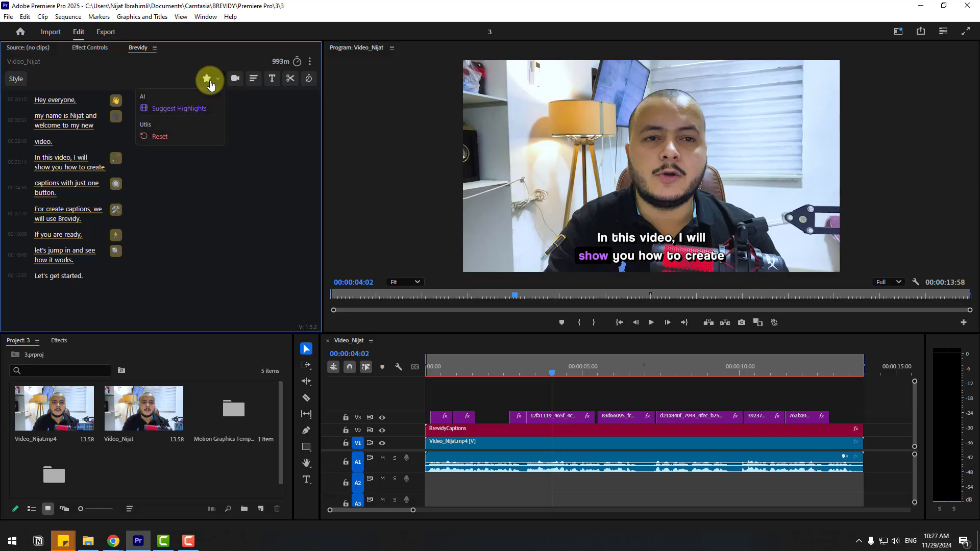
pyautogui.click(199, 110)
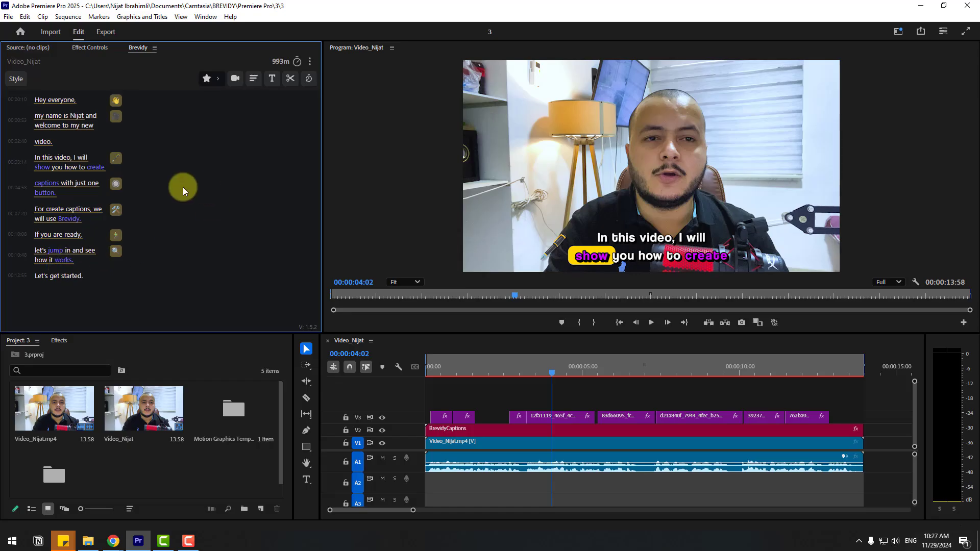
pyautogui.click(53, 126)
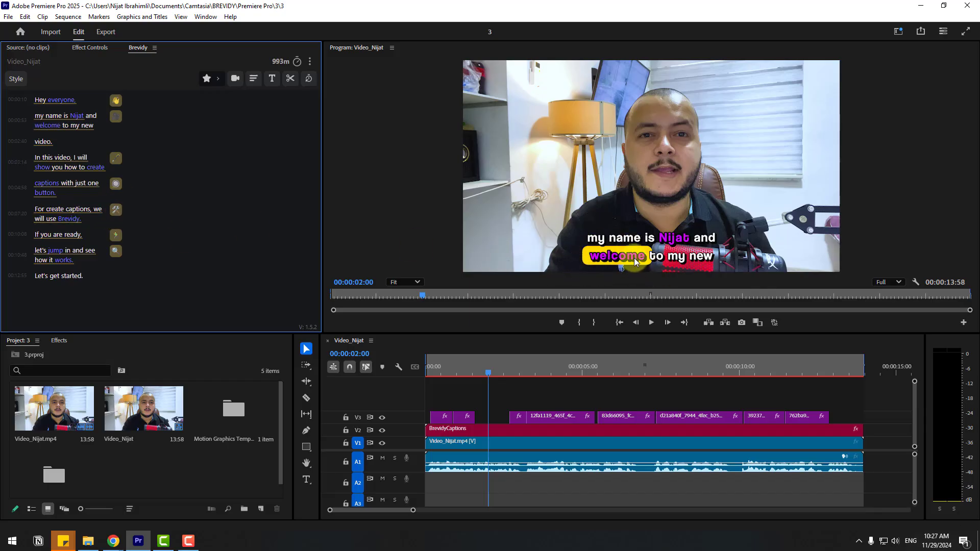
# Open the caption style settings and change the highlight text colour to #ff0071
pyautogui.click(17, 79)
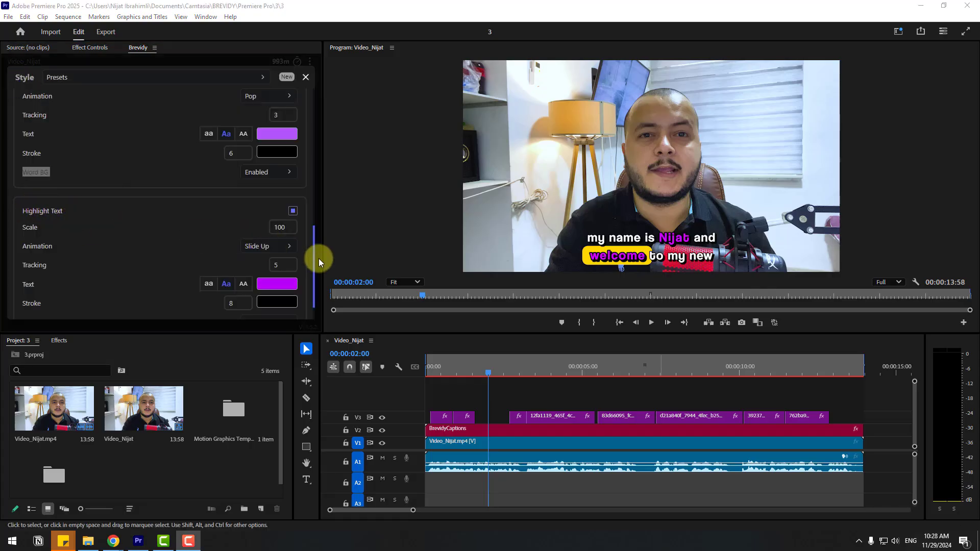
pyautogui.click(271, 285)
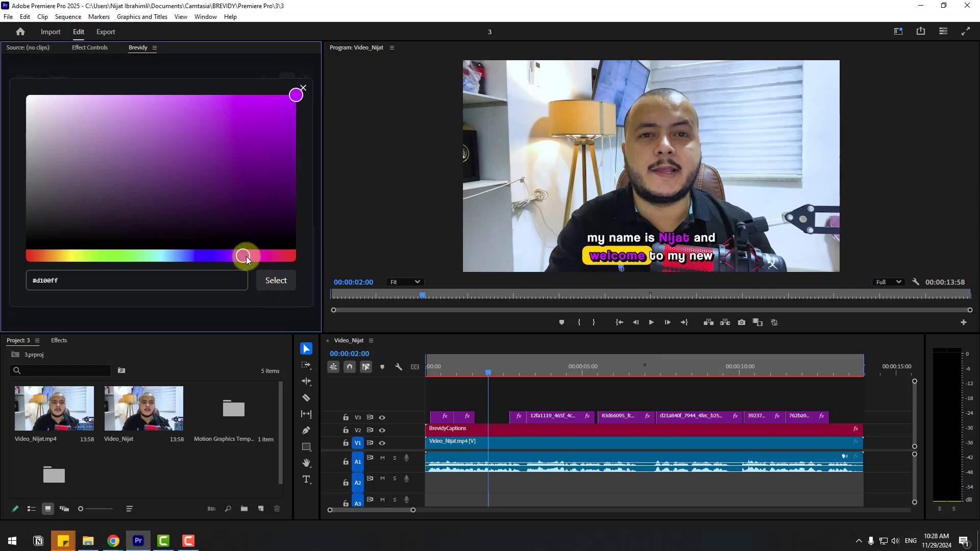
pyautogui.moveTo(246, 257); pyautogui.dragTo(276, 256)
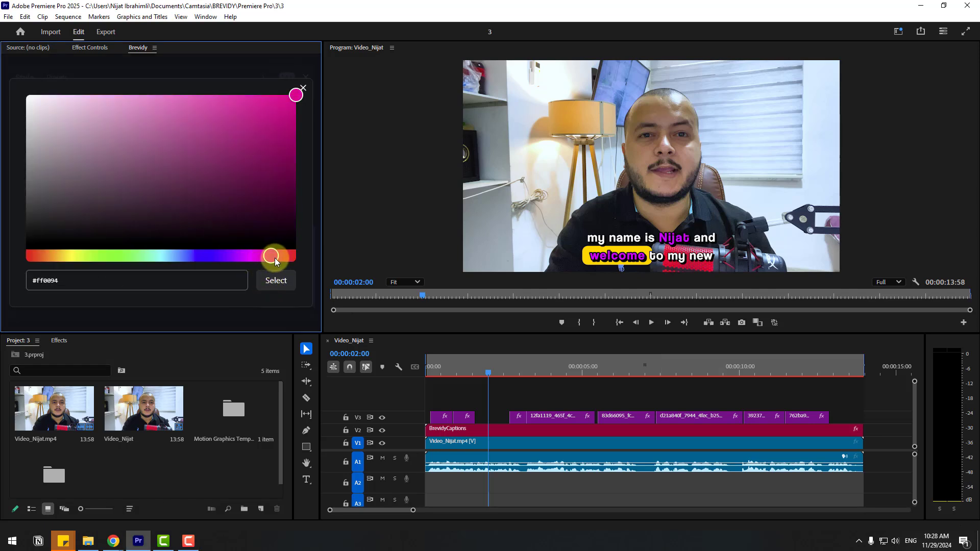
pyautogui.click(303, 90)
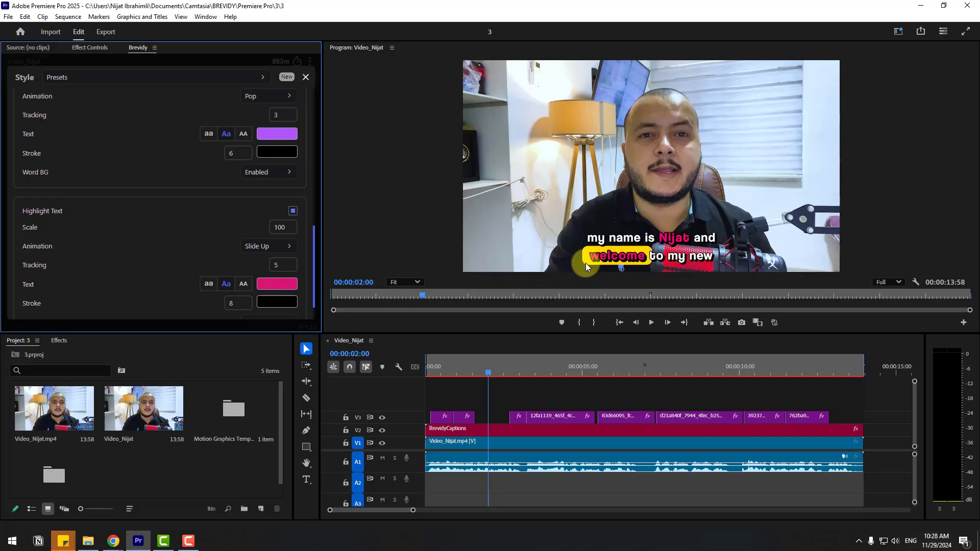
# Set the highlight text stroke to 10, scrub the timeline to preview it, and close the style settings
pyautogui.click(227, 306)
pyautogui.write('10')
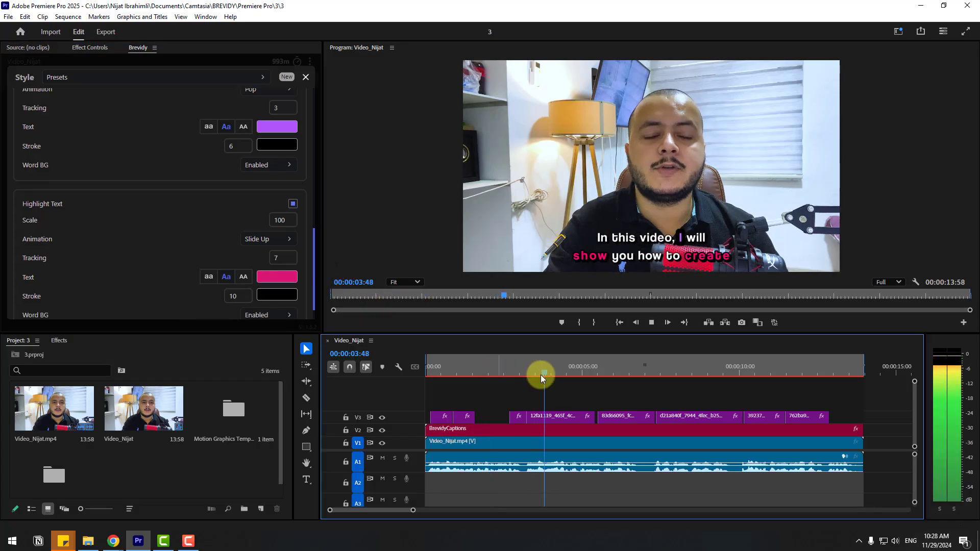
pyautogui.click(542, 373)
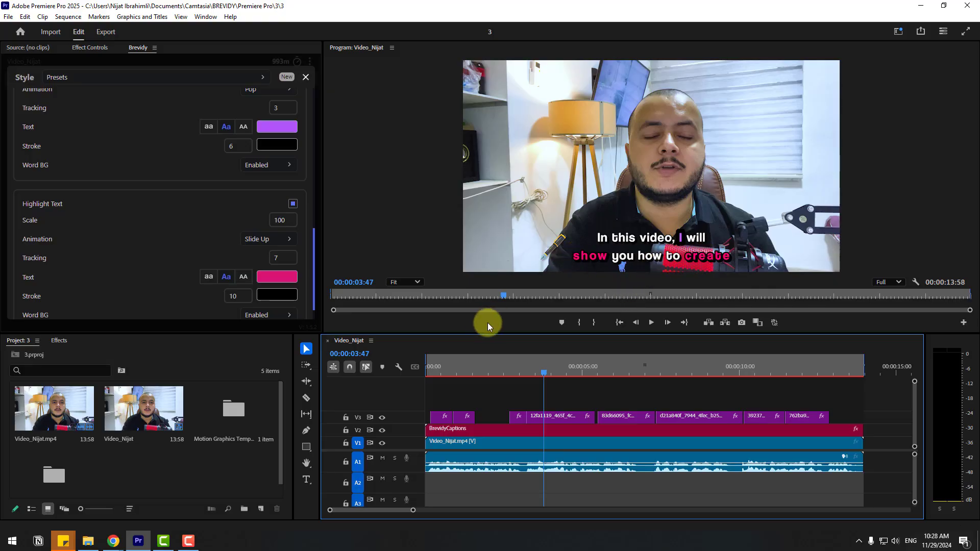
pyautogui.click(495, 364)
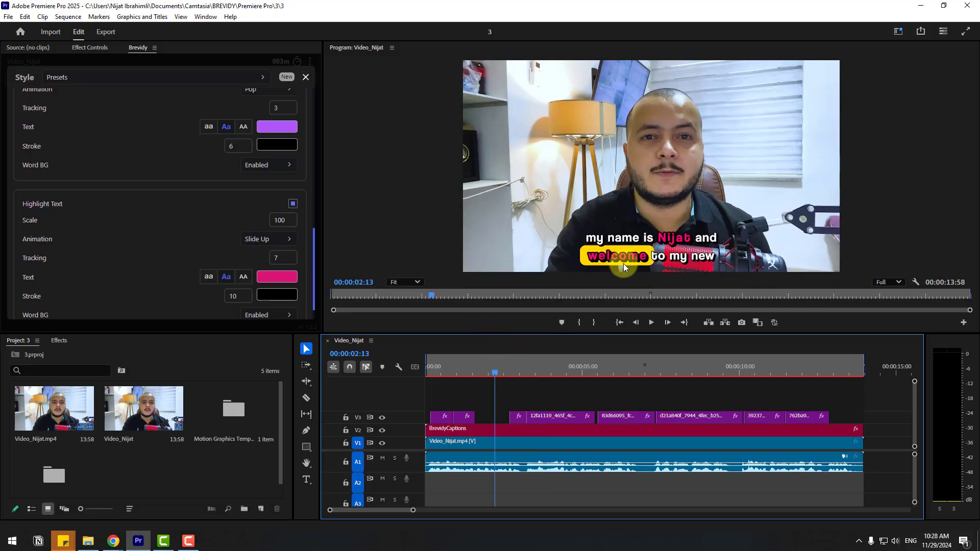
pyautogui.click(306, 77)
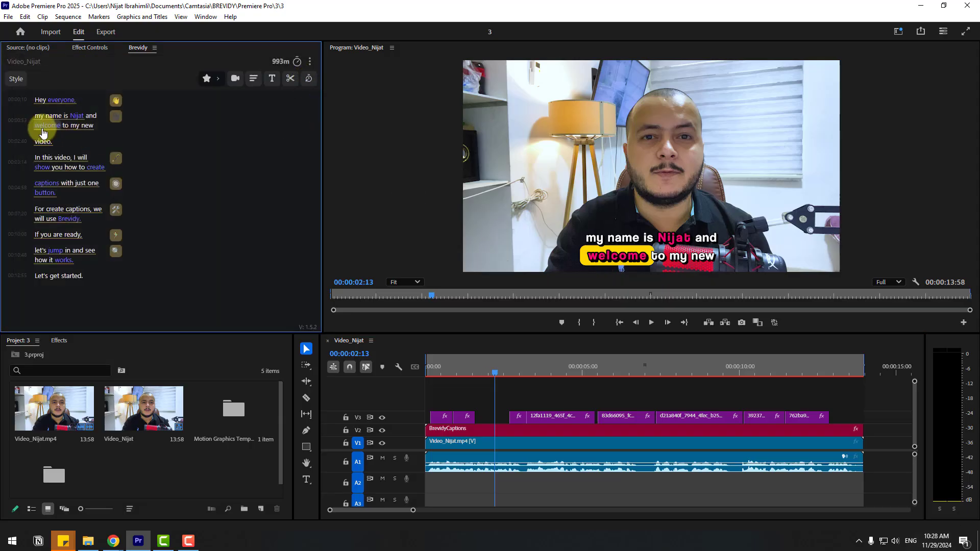
# Unmark 'welcome' and mark 'ready.' and 'started.' as highlighted words, then play the sequence from the start
pyautogui.click(43, 127)
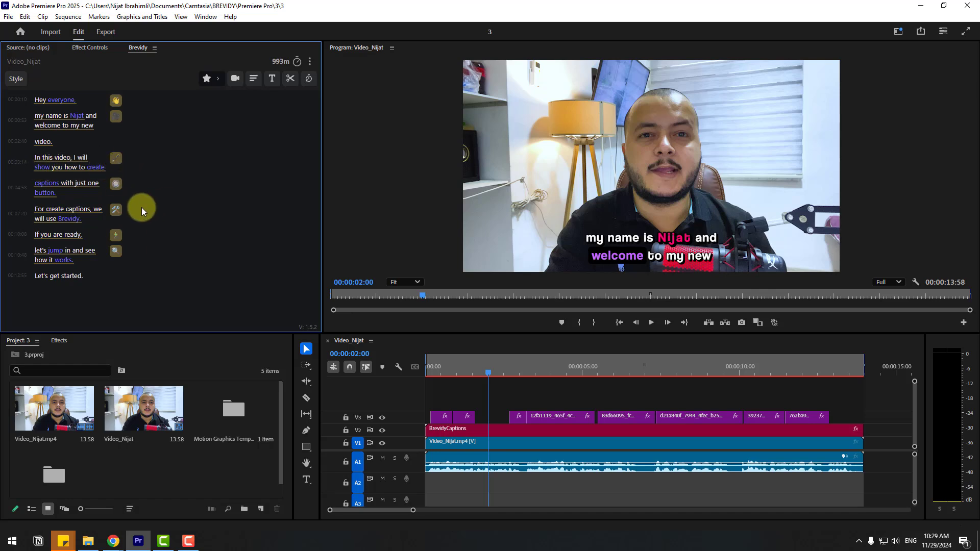
pyautogui.click(75, 236)
pyautogui.click(72, 278)
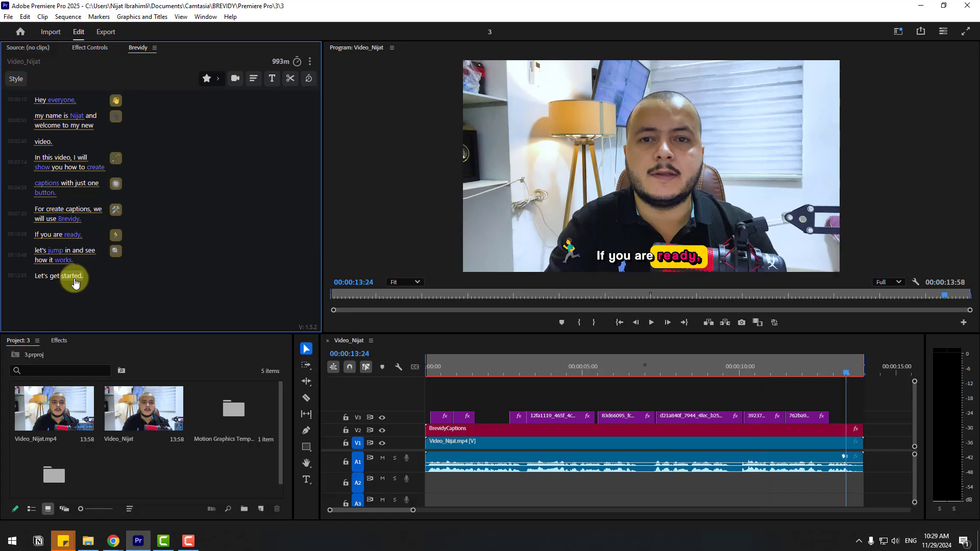
pyautogui.moveTo(538, 363); pyautogui.dragTo(373, 383)
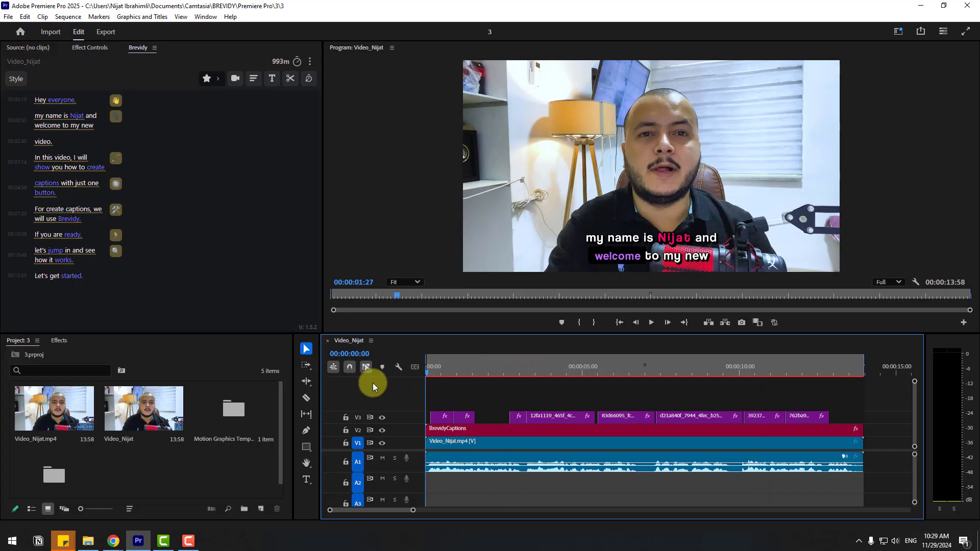
pyautogui.press('space')
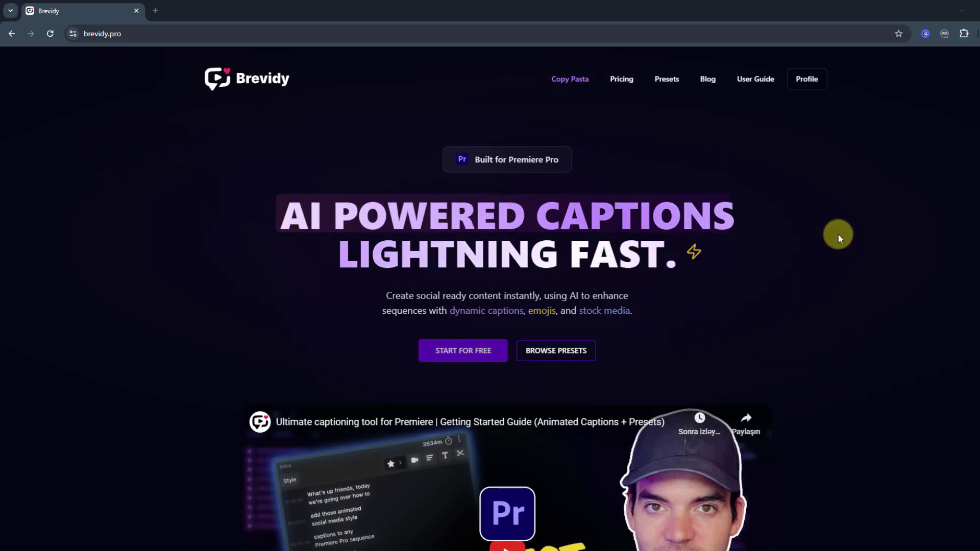
# In the browser, examine the Brevidy website's demo videos, pricing plans and feature sections
pyautogui.scroll(-5, 842, 250)
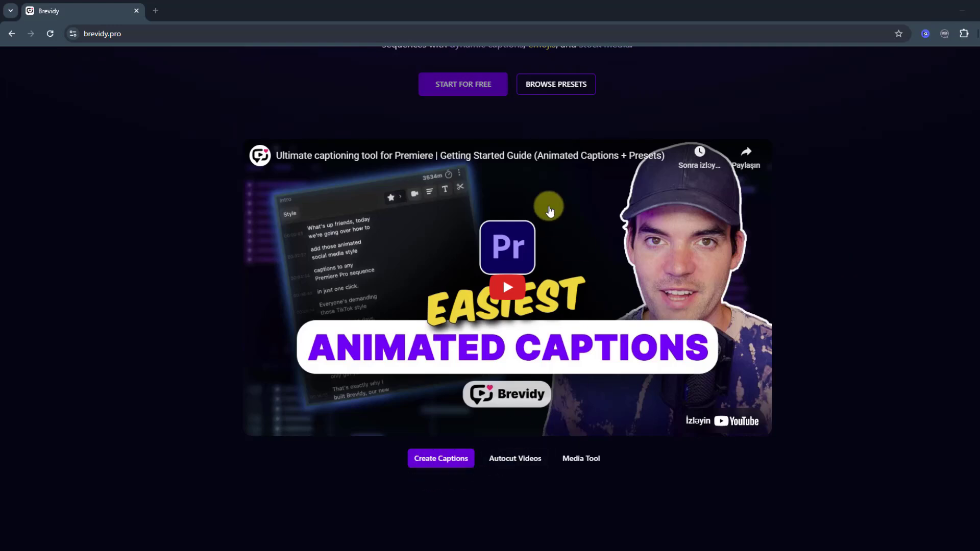
pyautogui.click(541, 461)
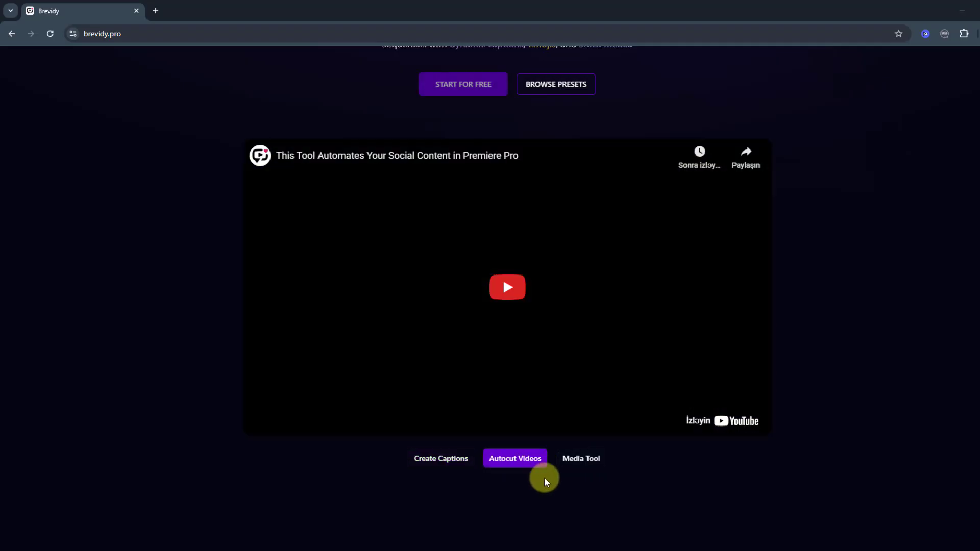
pyautogui.click(585, 465)
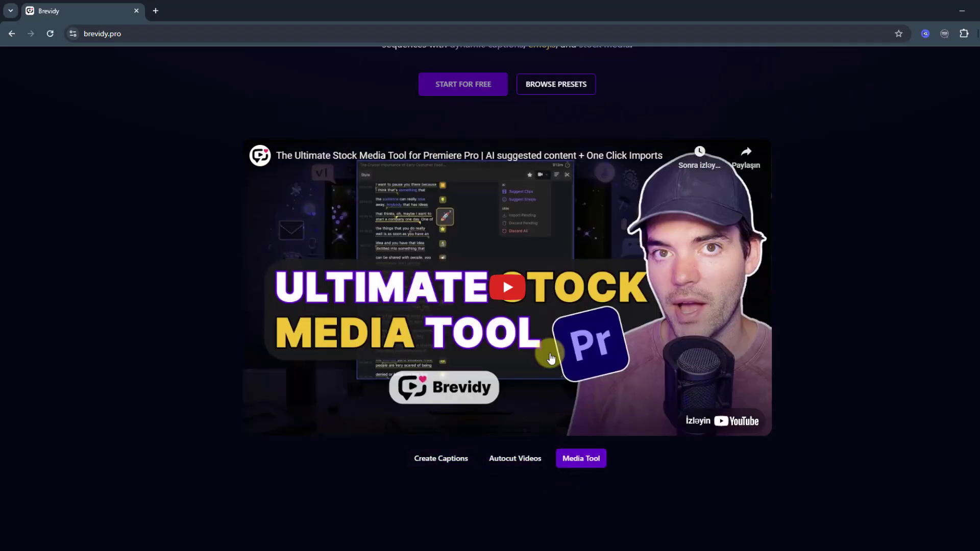
pyautogui.click(514, 459)
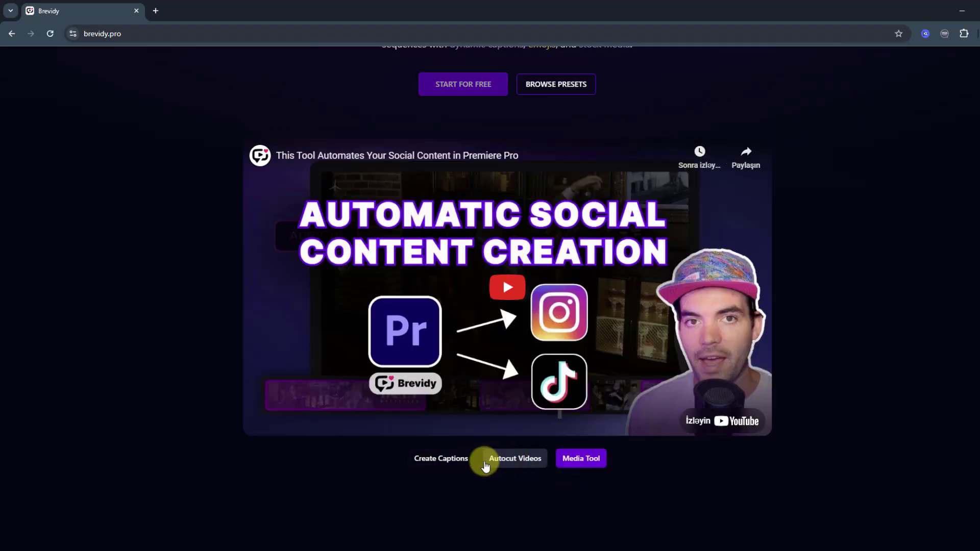
pyautogui.click(441, 458)
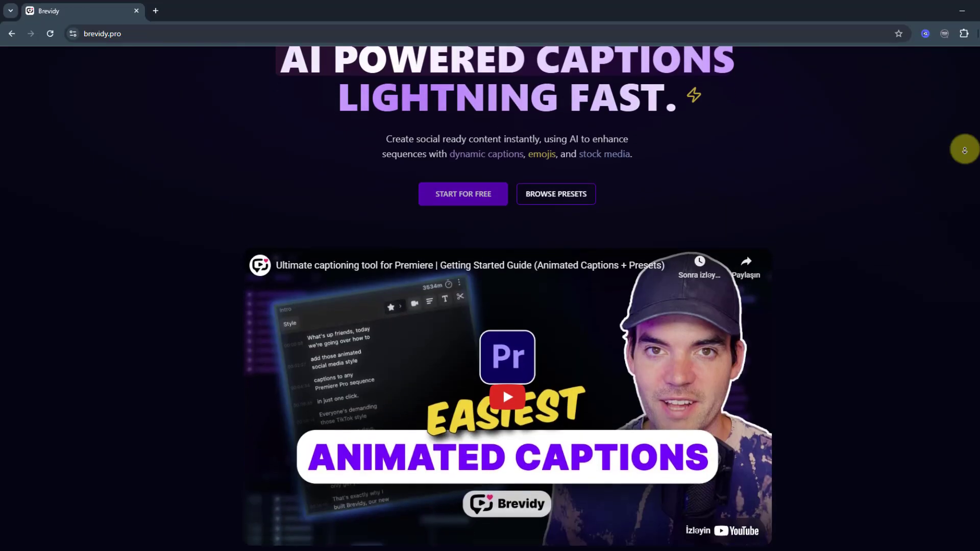
pyautogui.scroll(-10, 964, 149)
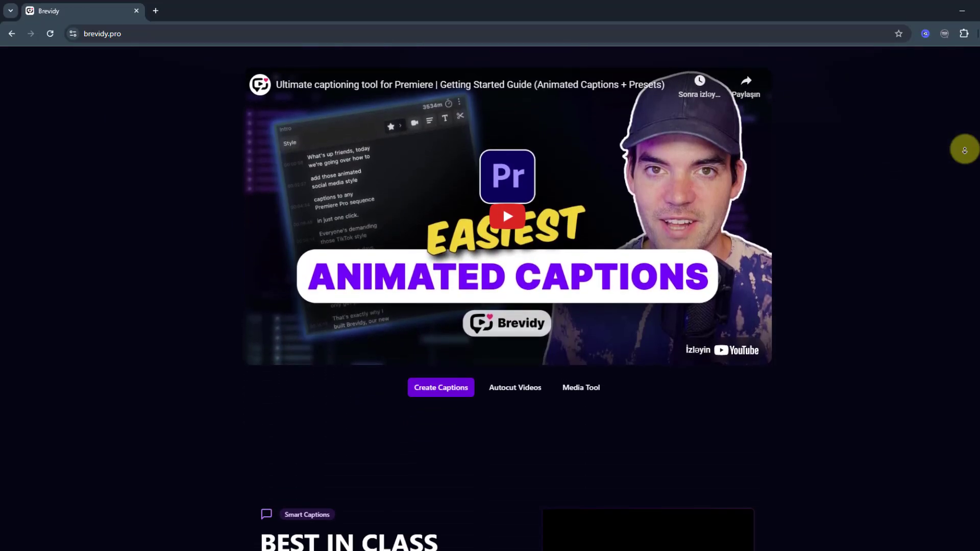
pyautogui.scroll(-7, 964, 150)
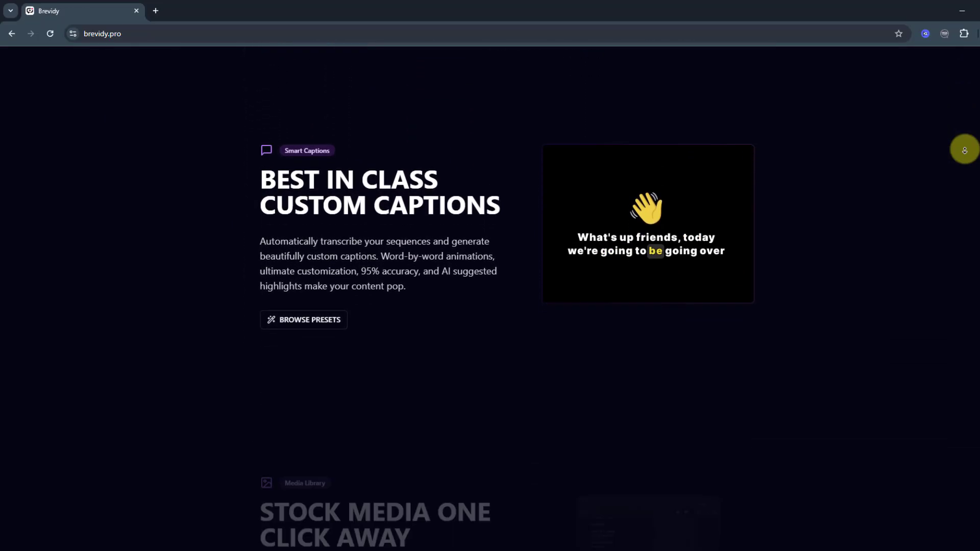
pyautogui.scroll(-5, 965, 150)
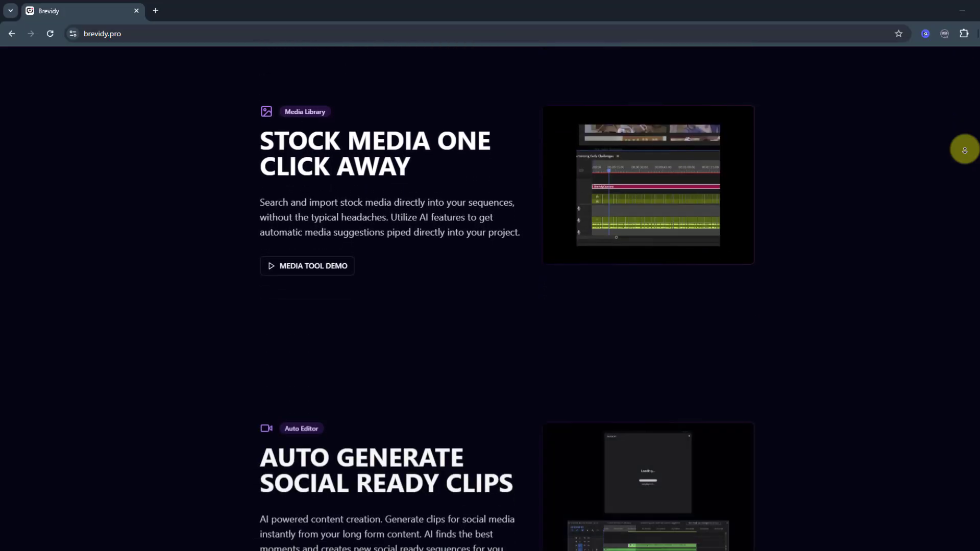